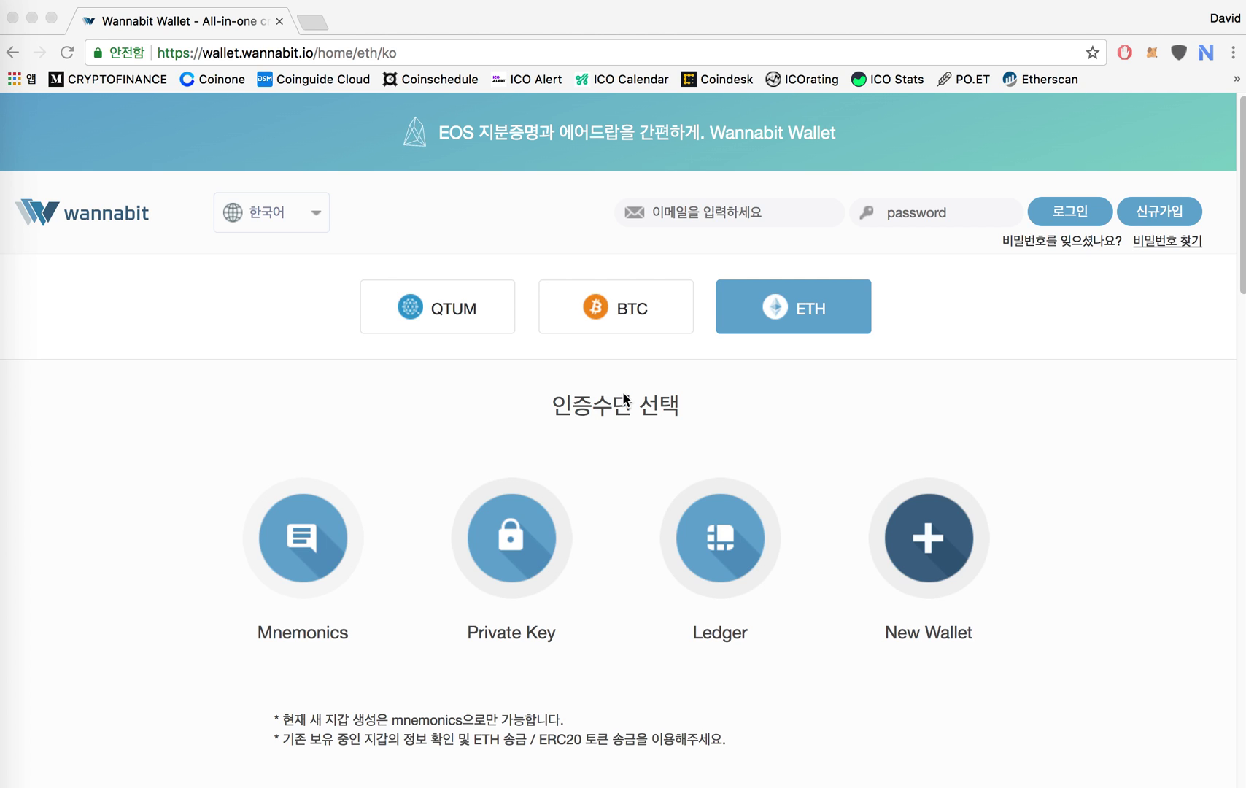
Load wannabit.io and switch the wallet site's language from Korean to English.
left_click(449, 53)
type("wannabit.io")
key("Return")
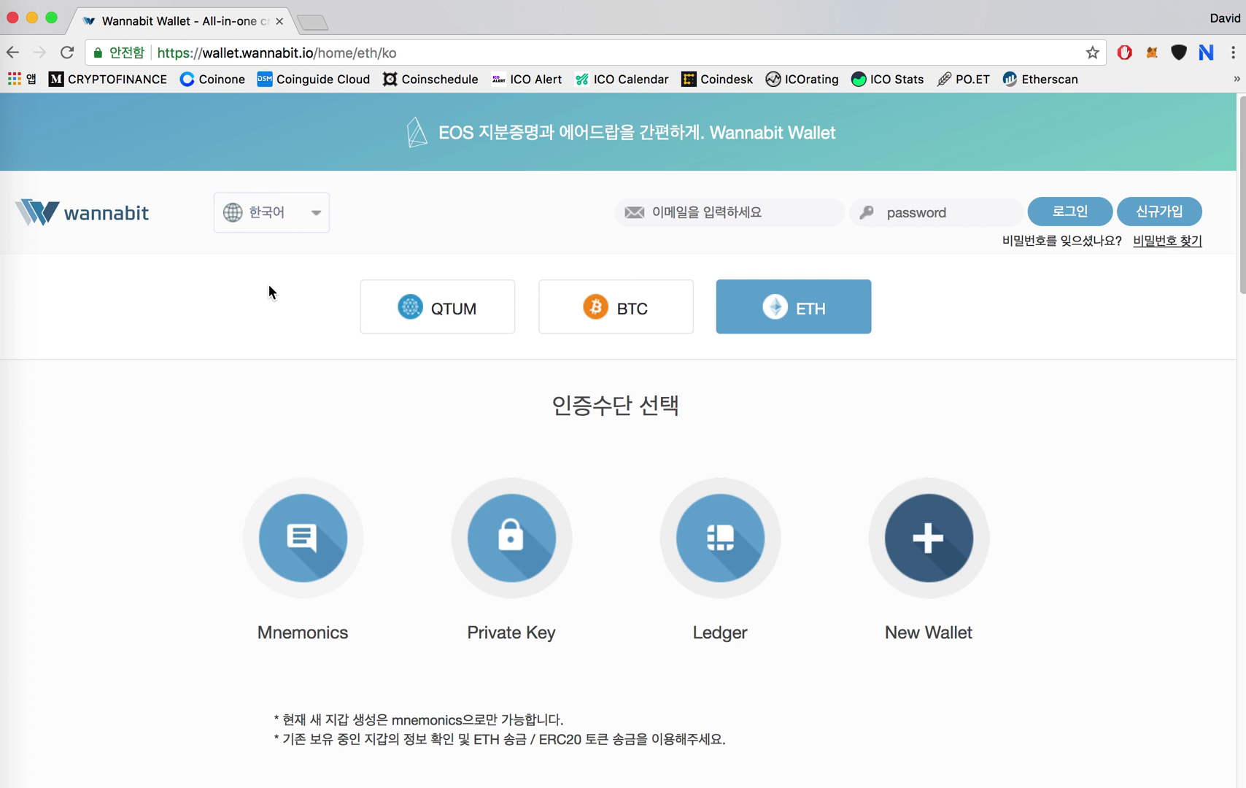
left_click(302, 222)
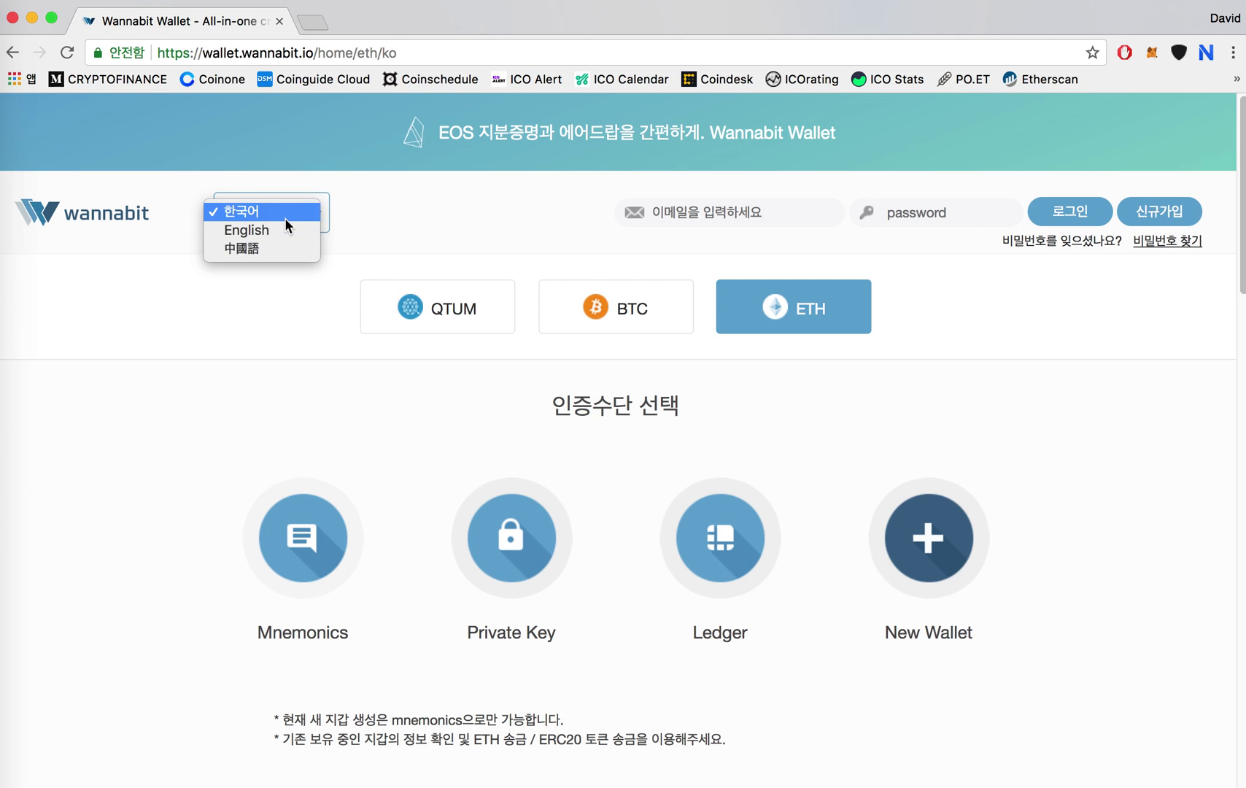
left_click(267, 232)
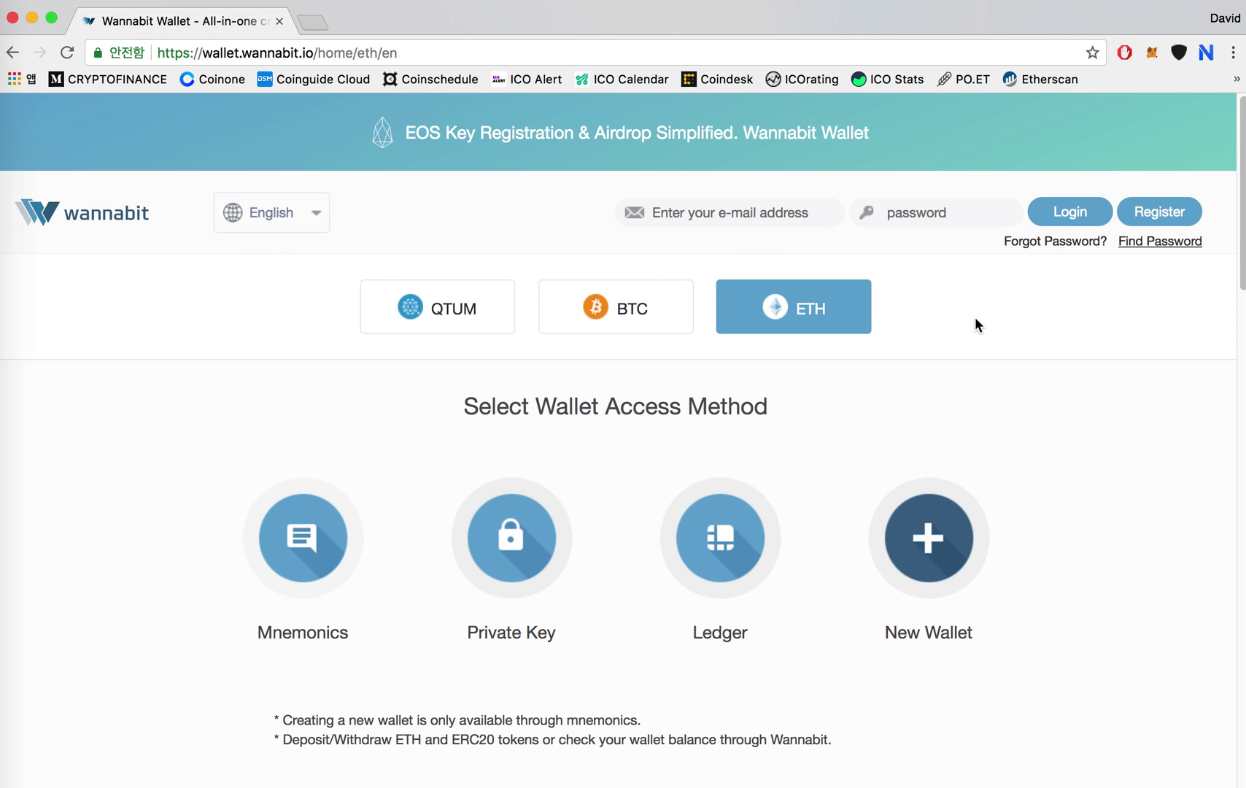
Read through the ETH page's Quick Start guide.
scroll(976, 324, "down", 10)
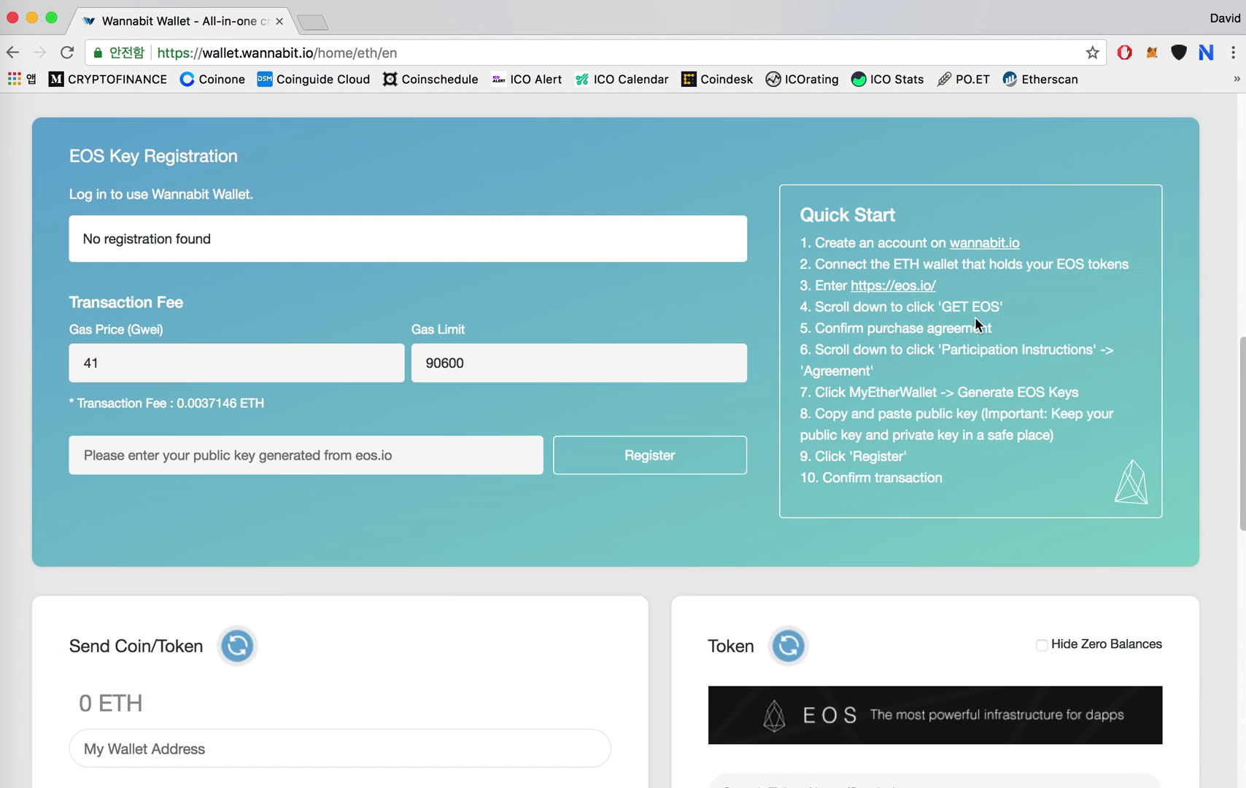
scroll(974, 317, "up", 1)
double_click(806, 293)
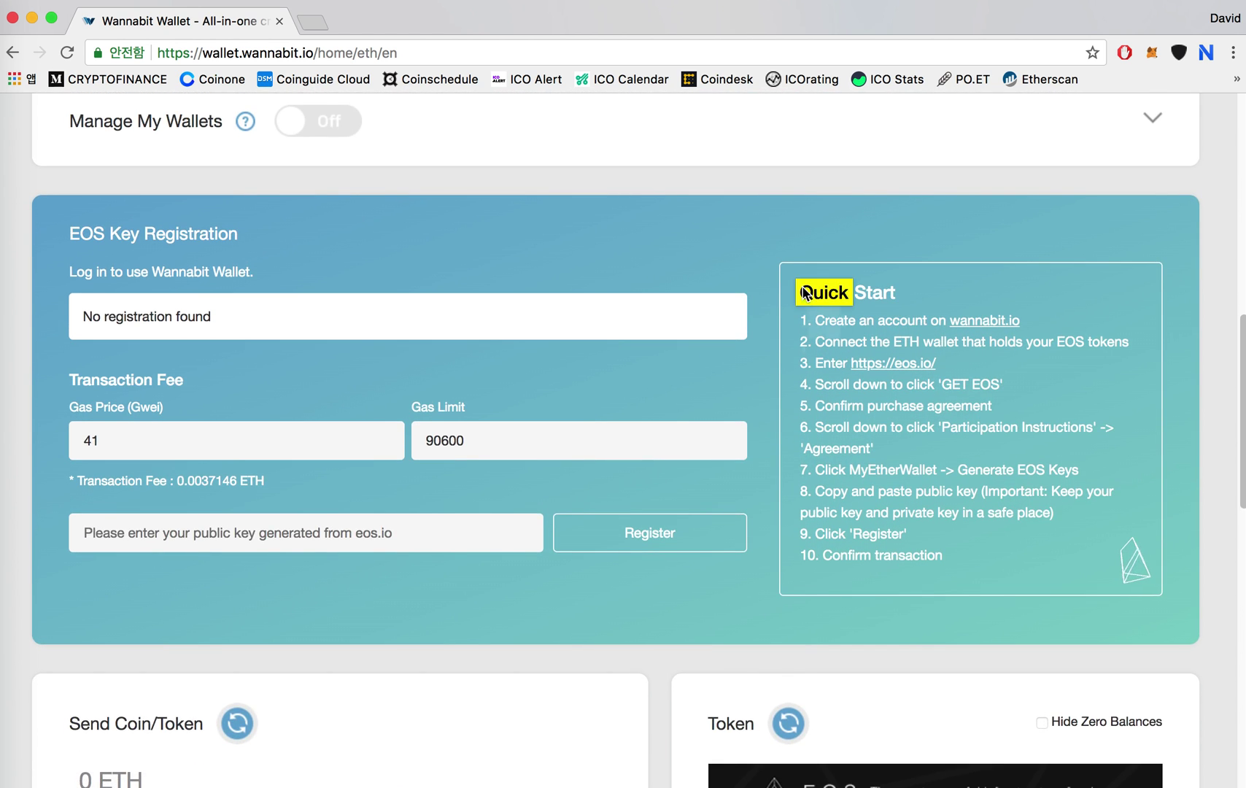
left_click(806, 293)
left_click(990, 275)
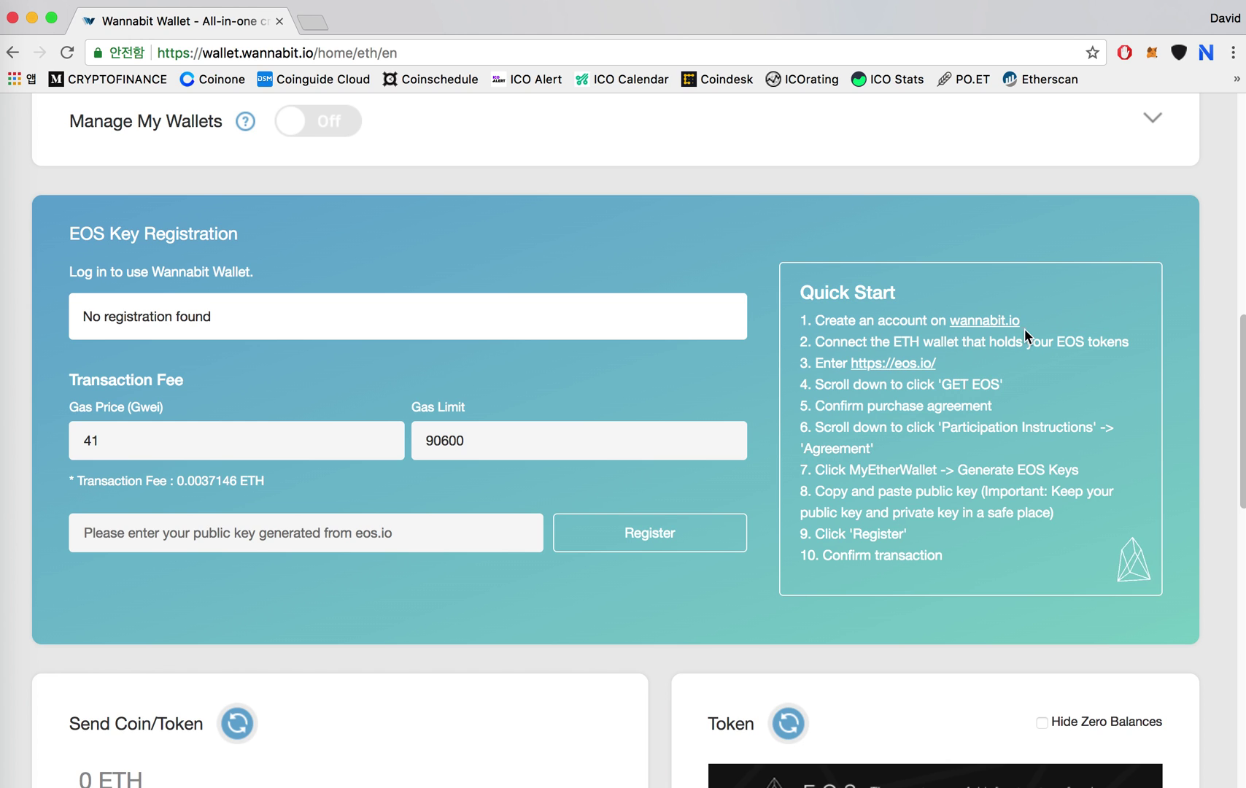
scroll(1028, 335, "up", 10)
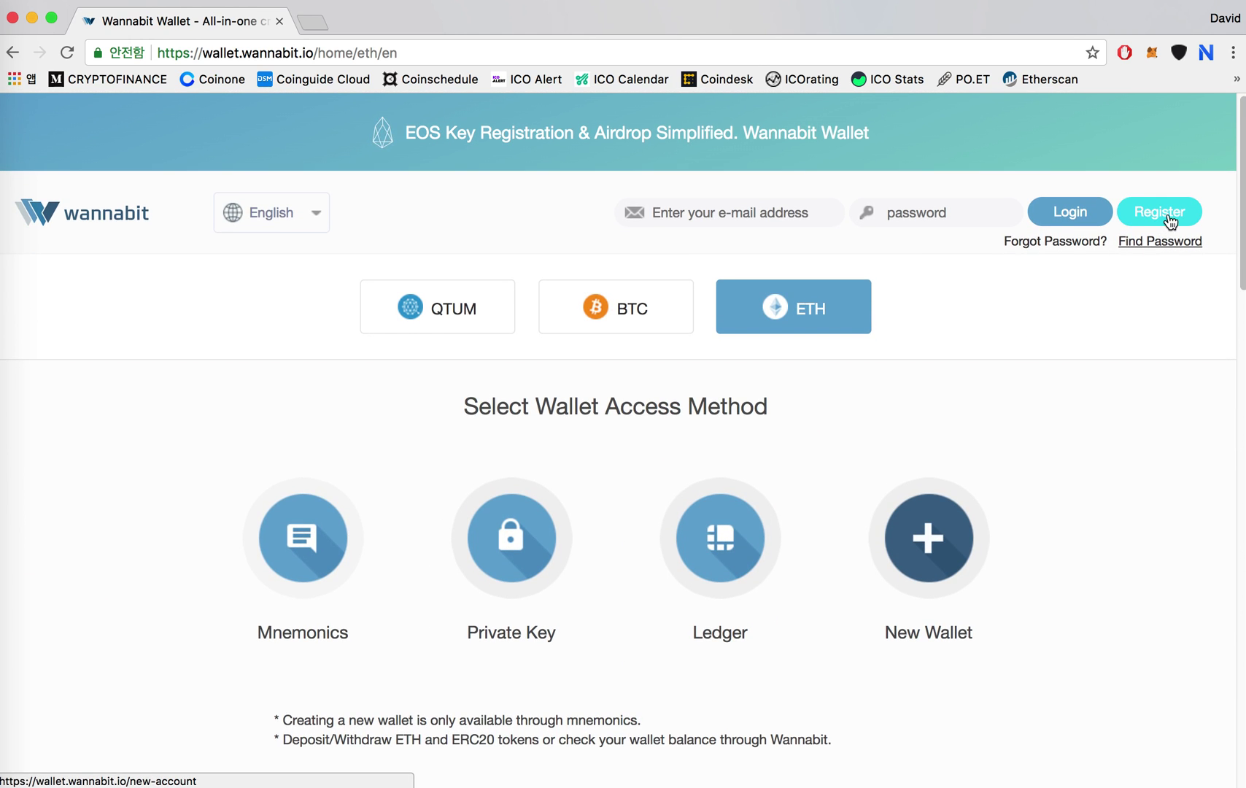
scroll(760, 577, "down", 10)
scroll(760, 576, "up", 2)
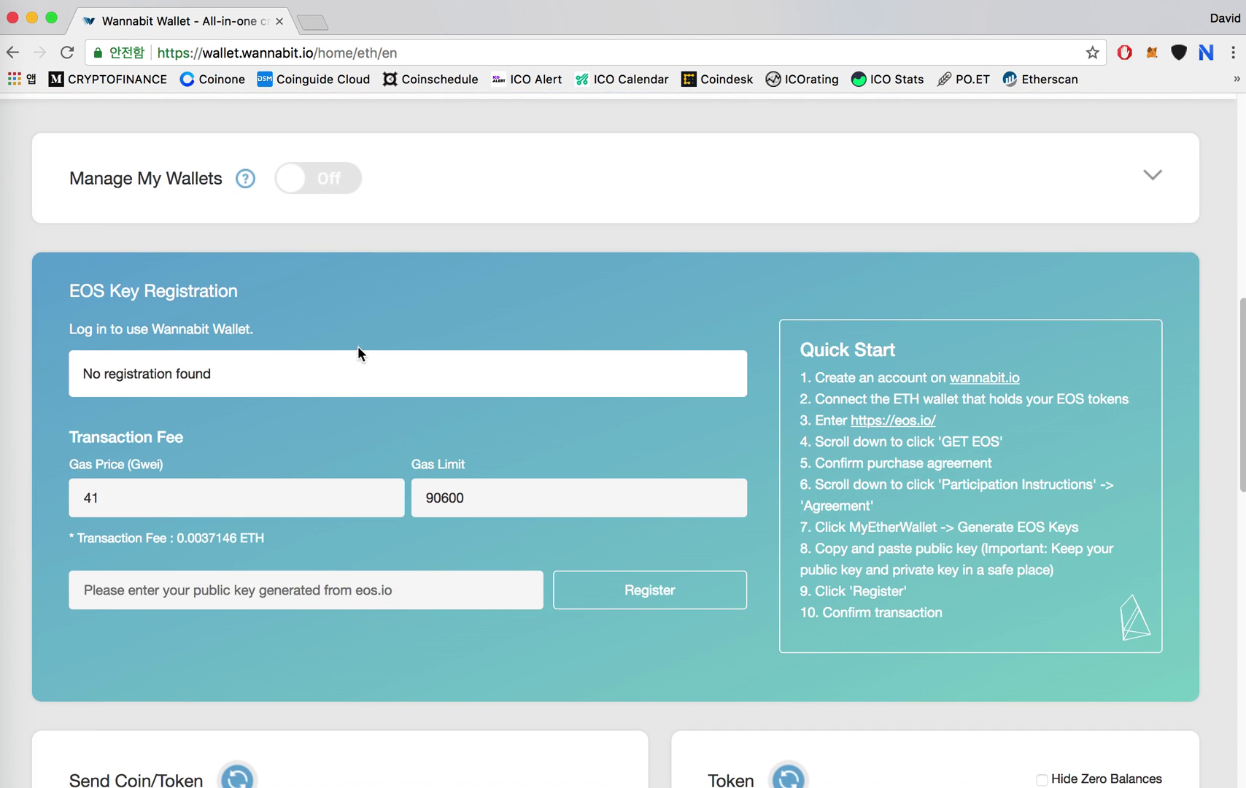
scroll(759, 306, "up", 10)
Log in with the account e-mail and password, then scroll down to EOS Key Registration.
left_click(767, 212)
key("Tab")
type("•••••••••")
key("Return")
scroll(982, 347, "down", 1)
scroll(982, 347, "down", 10)
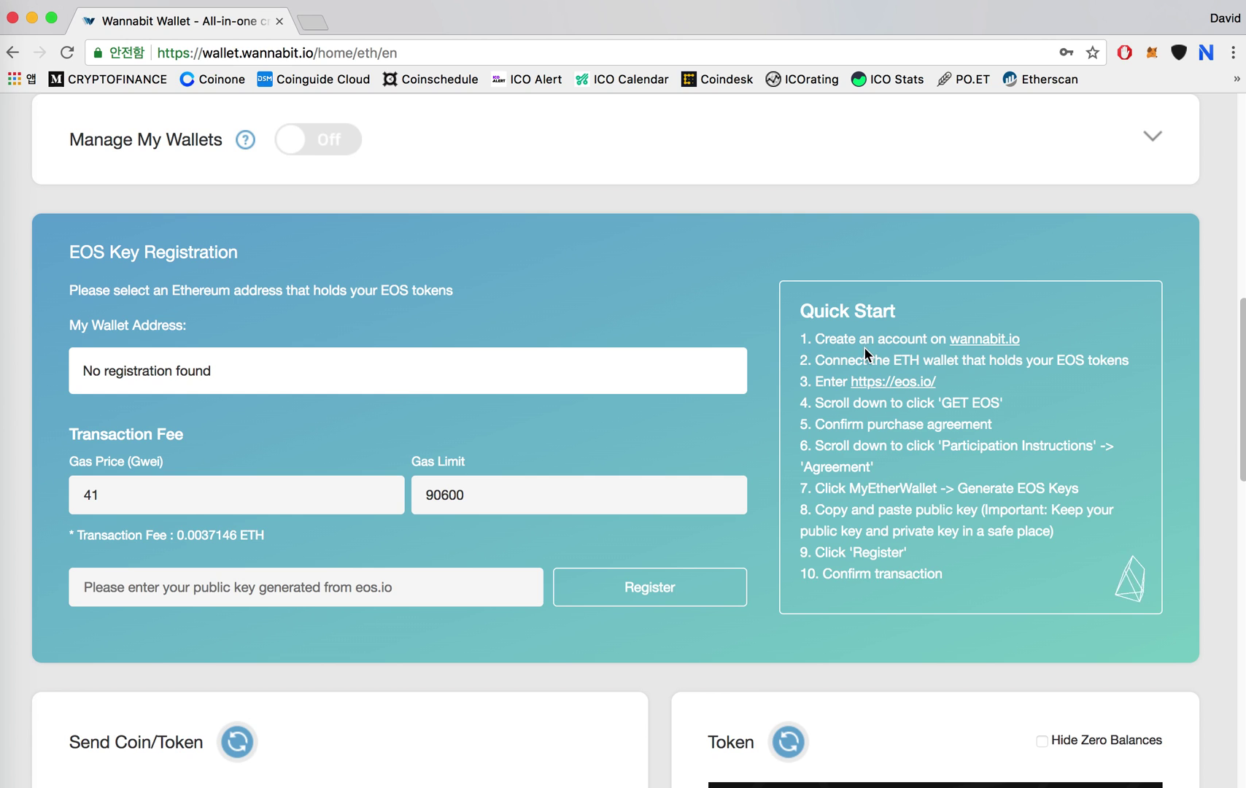
left_click_drag(817, 363, 1128, 361)
Choose Ledger as the access method and reconnect to list its five Ethereum addresses.
left_click(1050, 295)
scroll(1051, 295, "up", 3)
scroll(1051, 294, "up", 4)
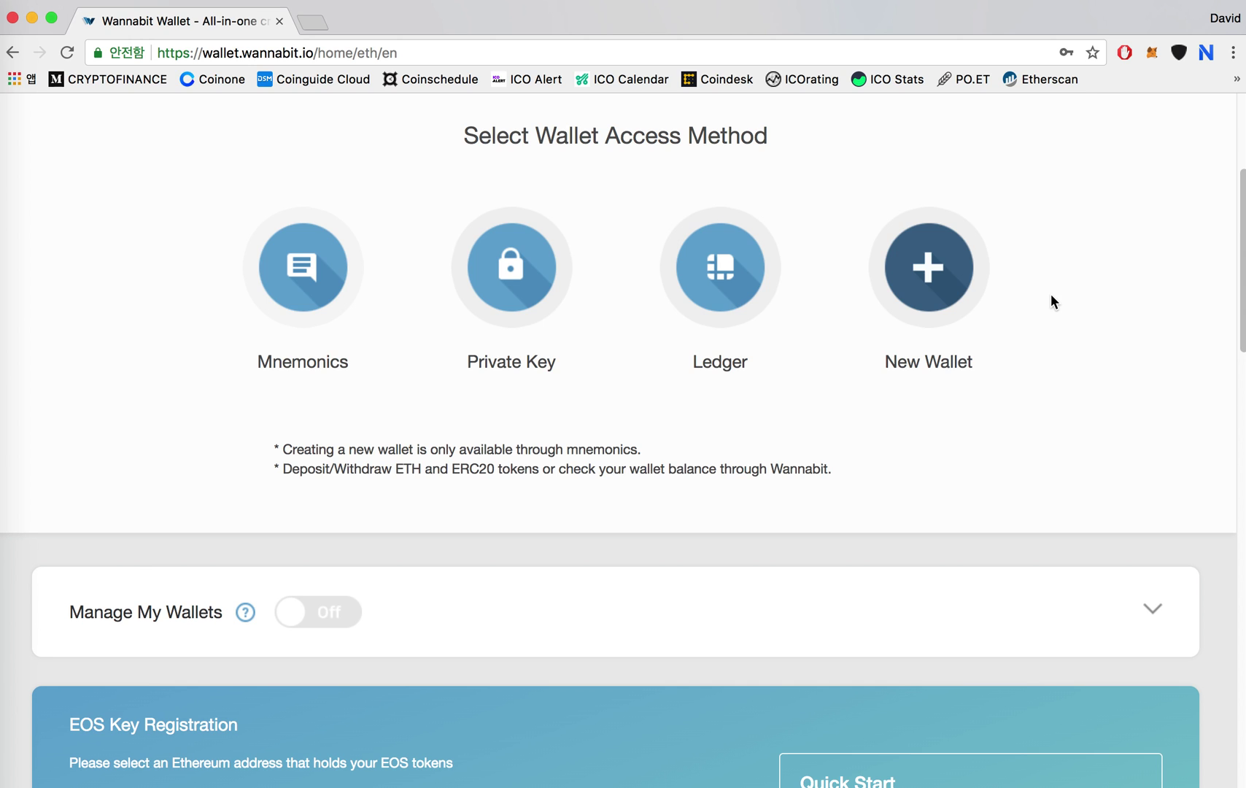
left_click(708, 370)
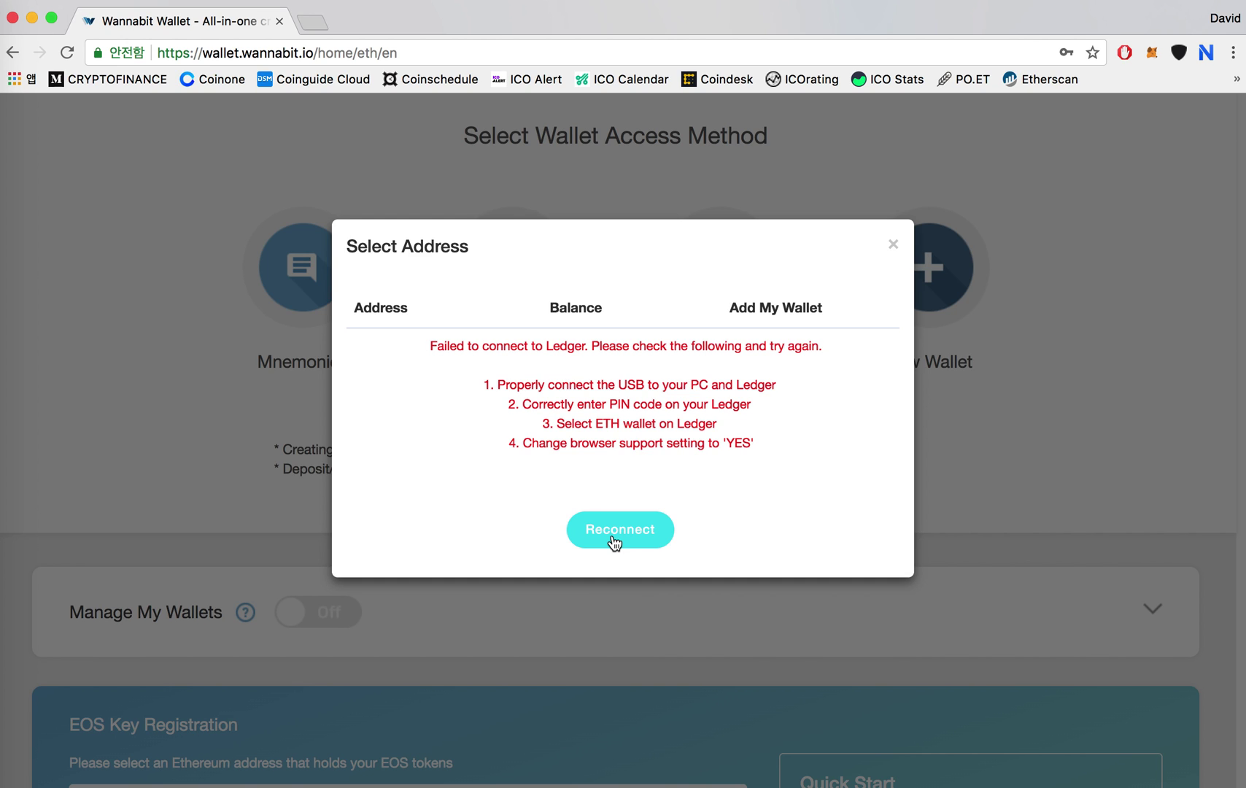
left_click(627, 544)
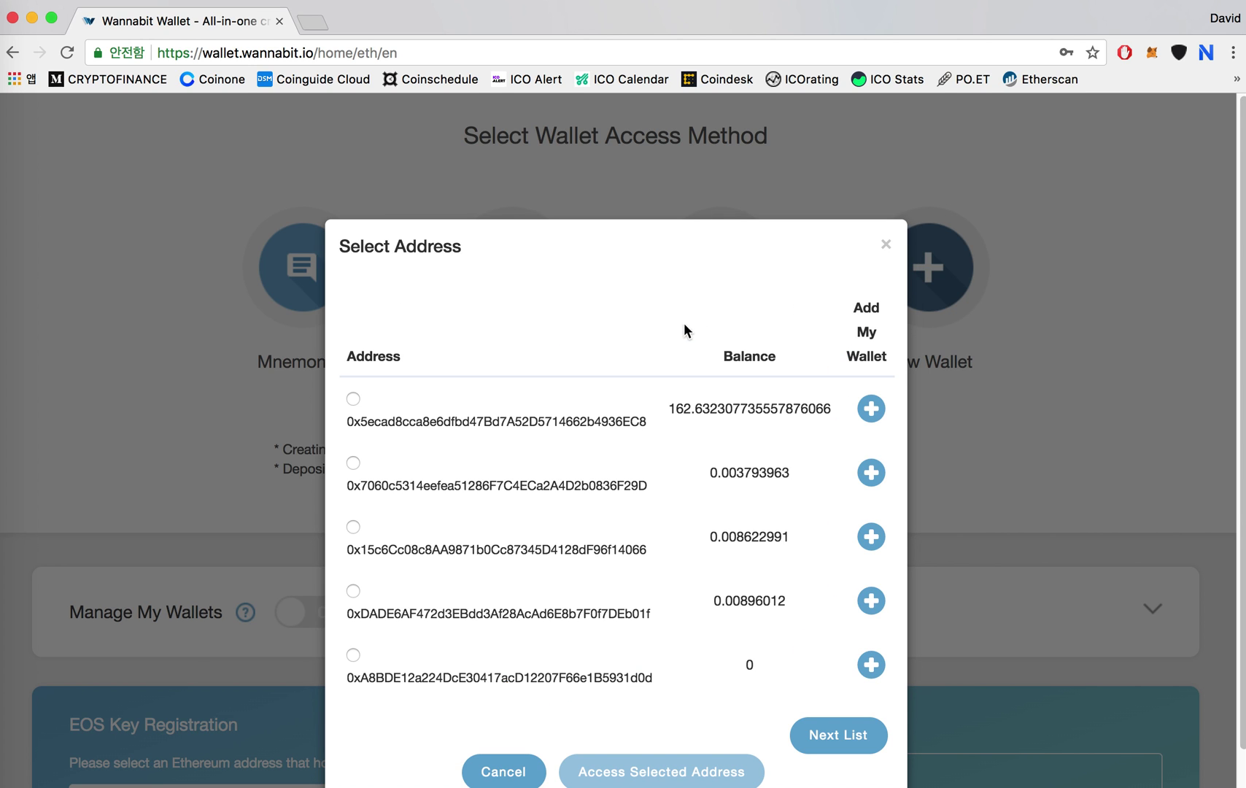
Access the third Ledger address, holding 0.008622991 ETH with no EOS registration.
left_click(354, 526)
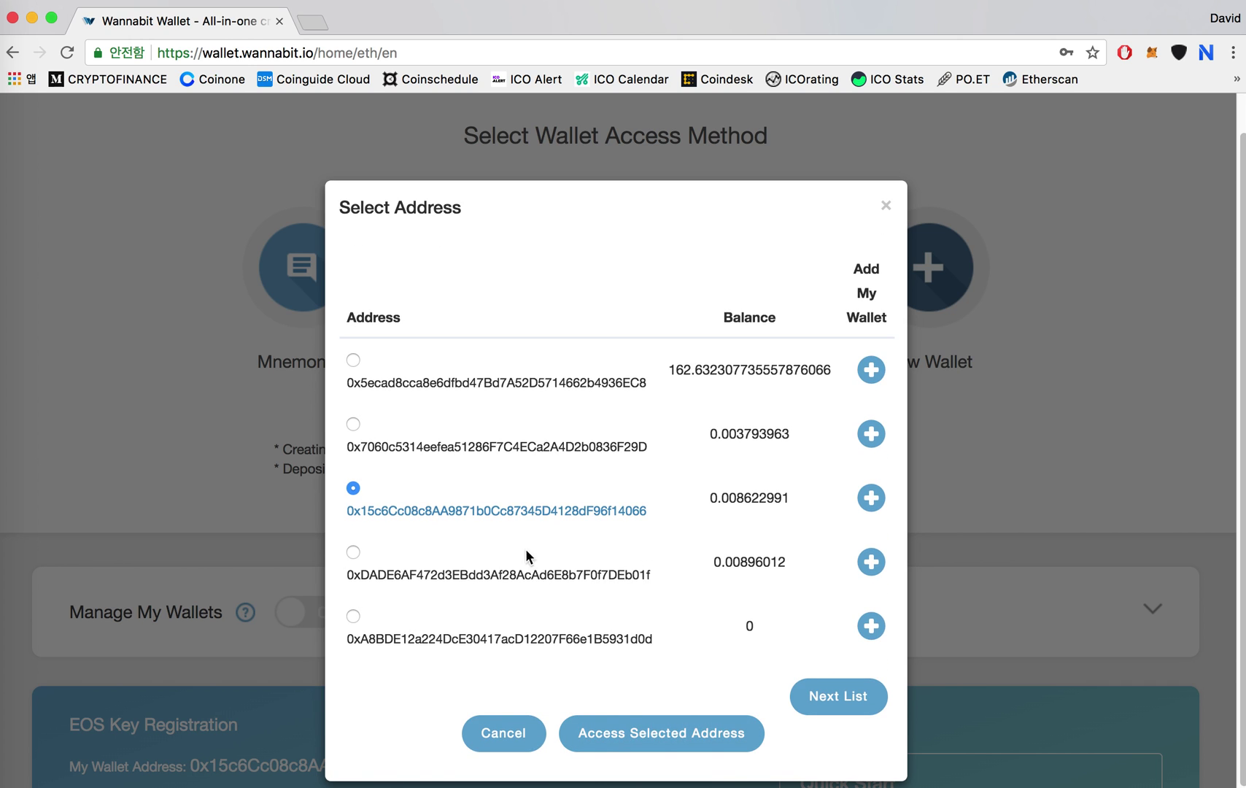
left_click(694, 736)
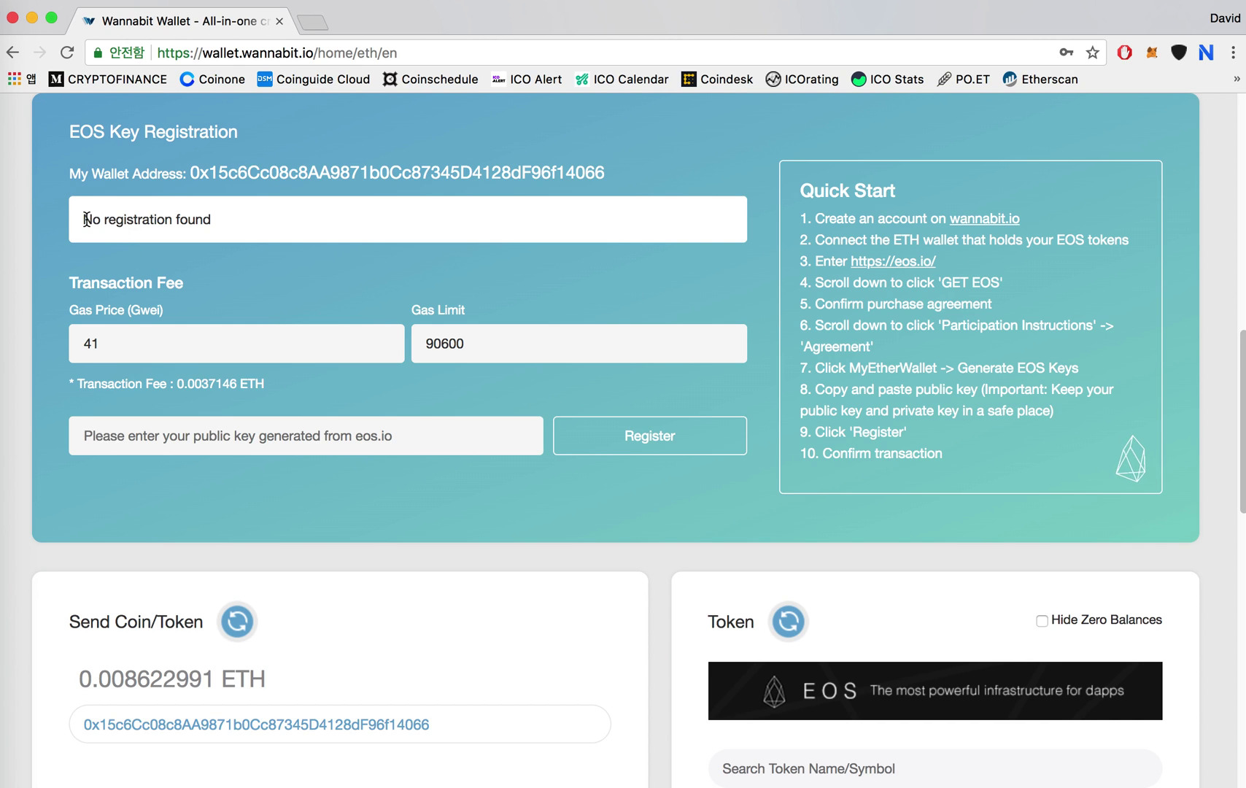
left_click(86, 219)
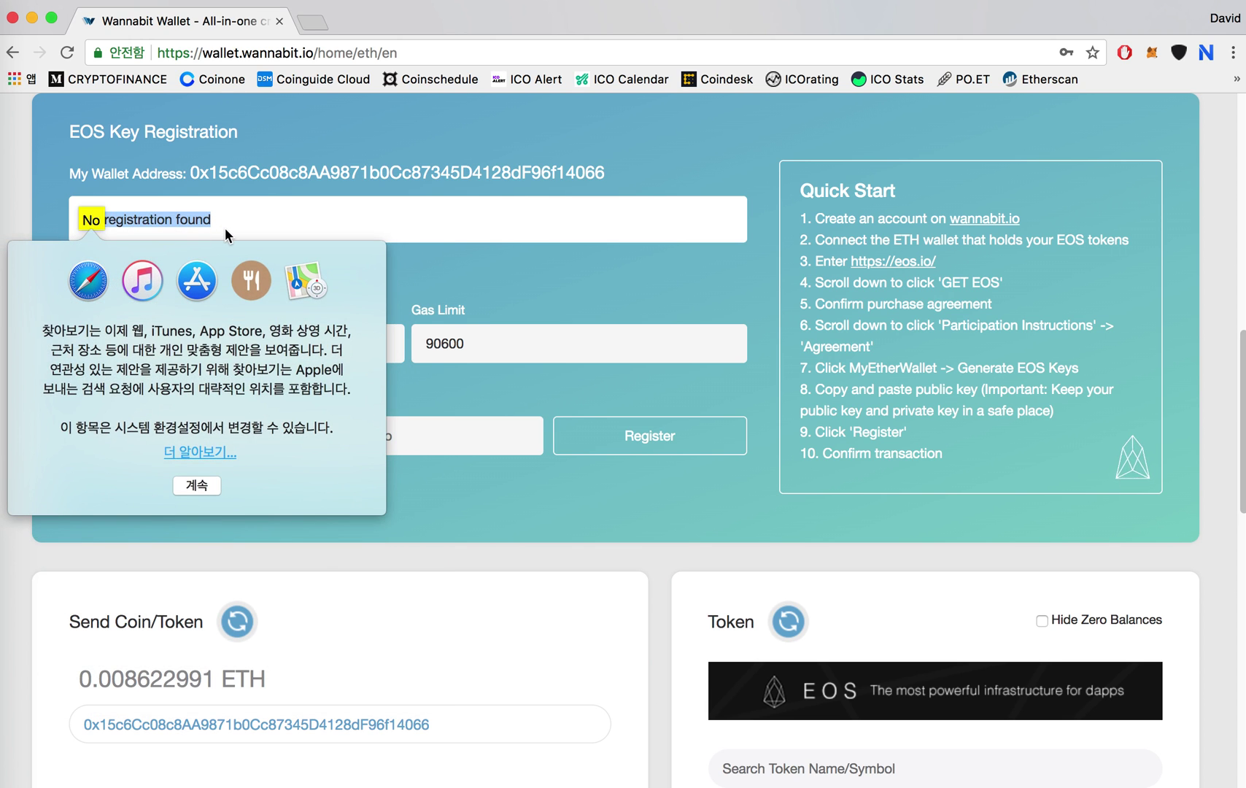
left_click(225, 227)
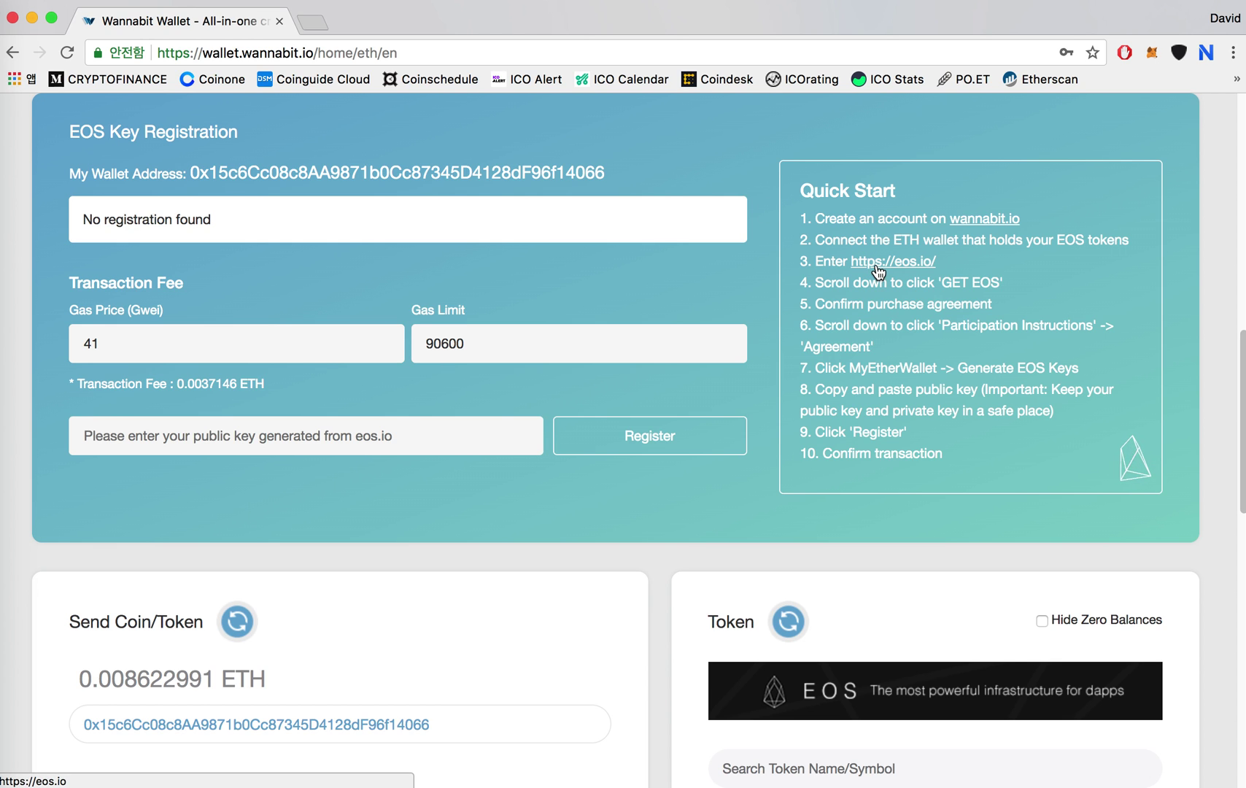
Open eos.io in a new tab and bring up the EOS token purchase agreement.
left_click(320, 19)
type("eos.io")
key("Return")
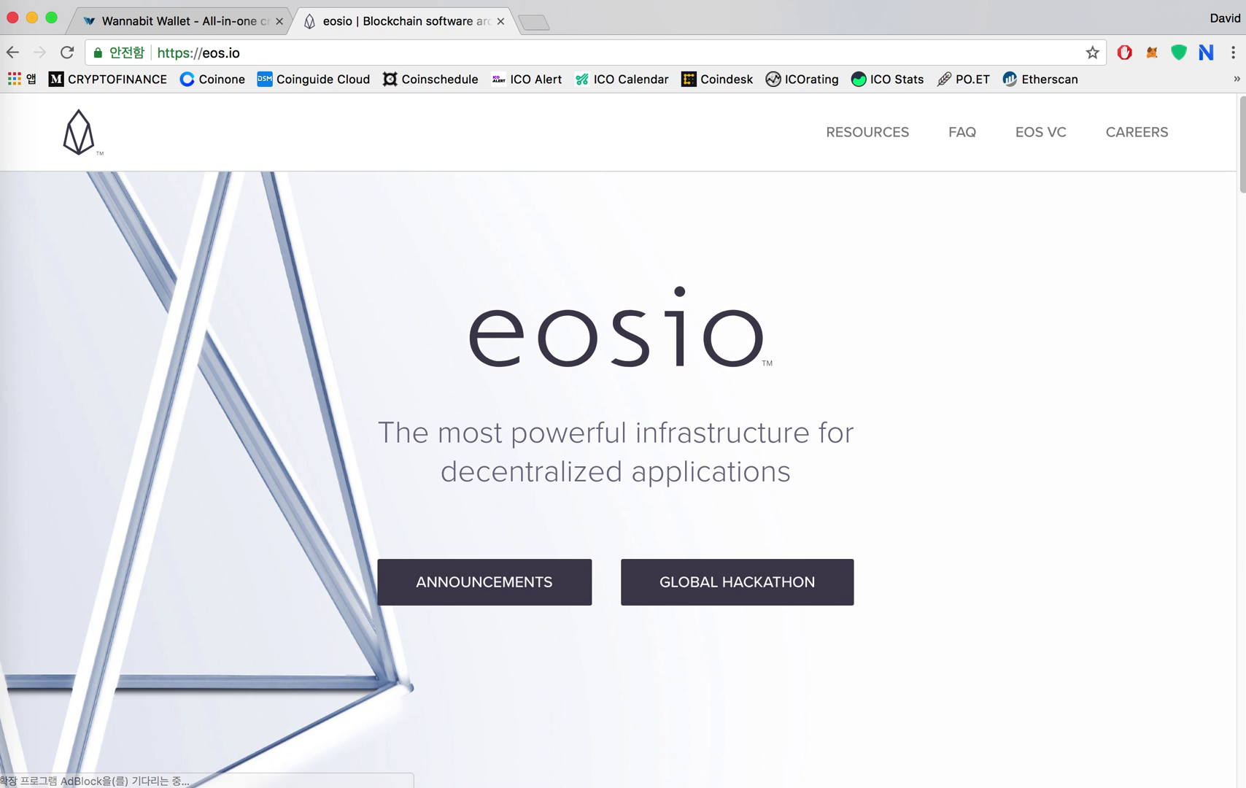
scroll(826, 347, "down", 20)
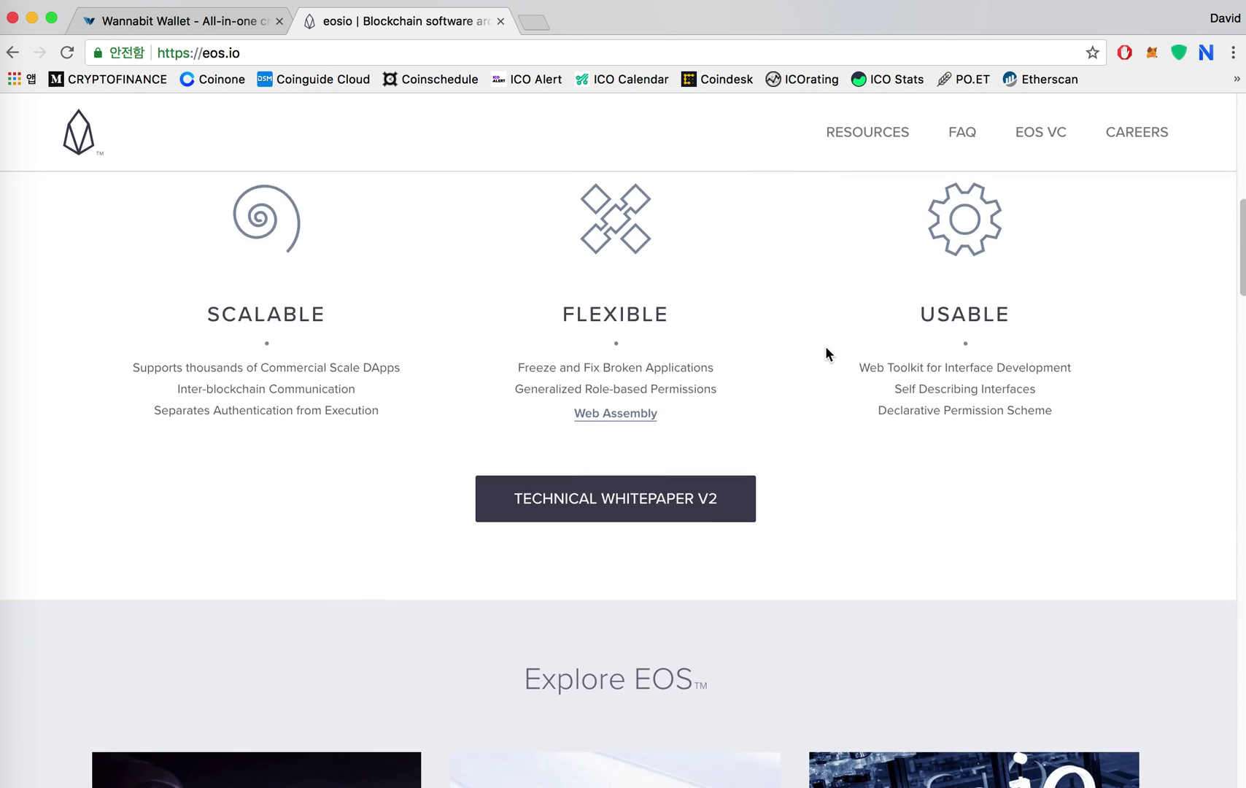
scroll(826, 353, "up", 10)
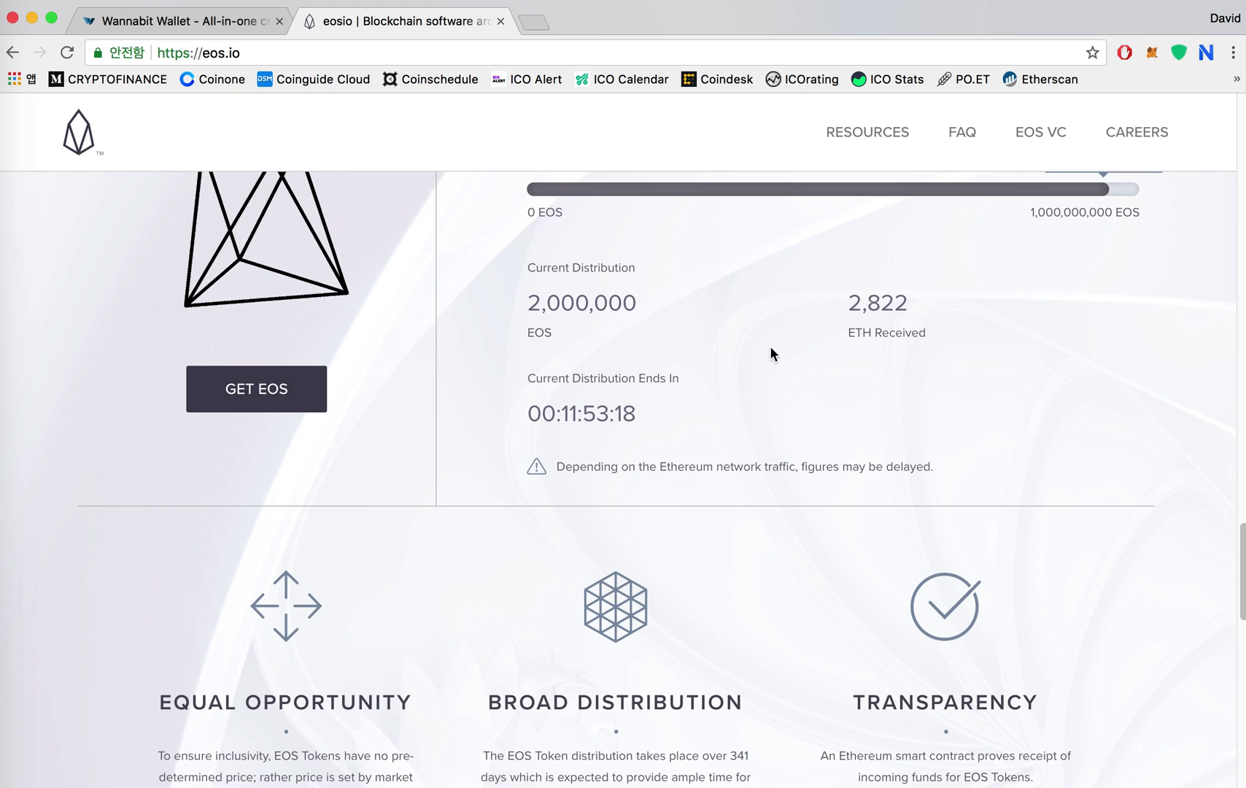
left_click(288, 391)
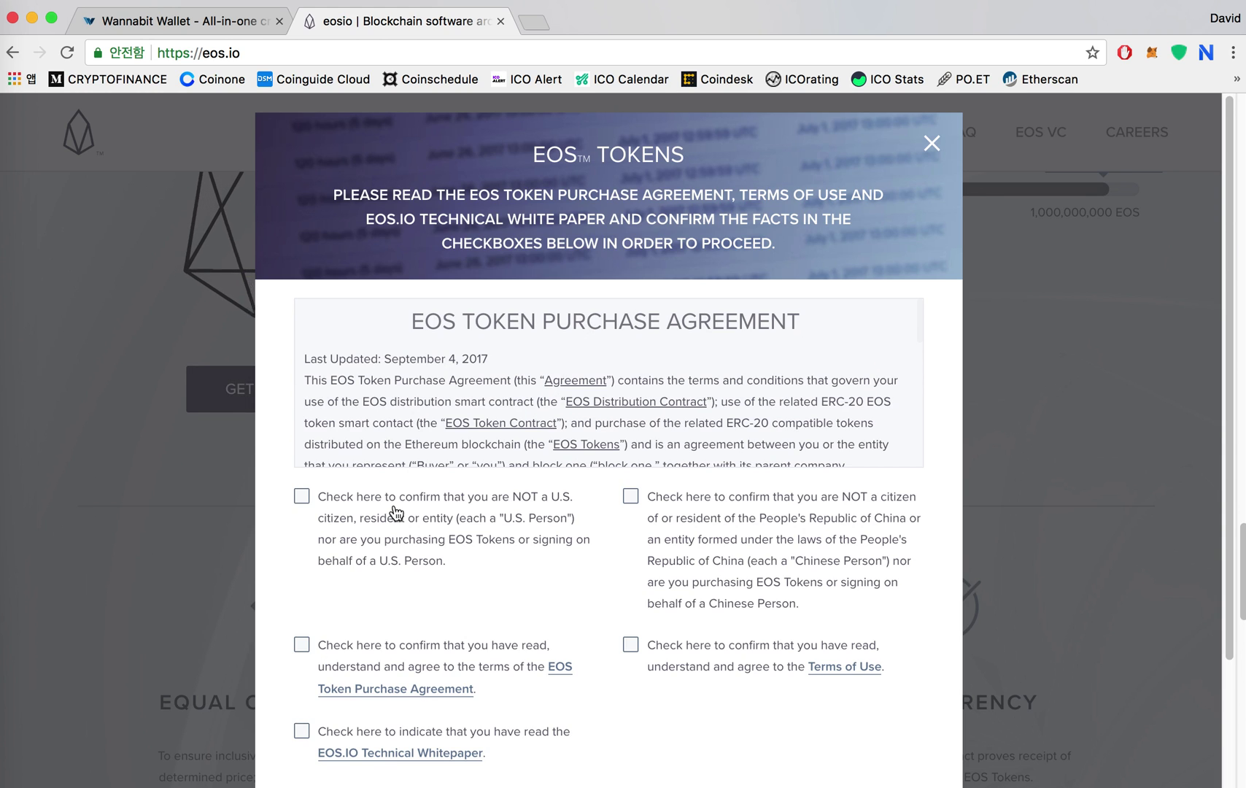
Tick all five purchase confirmations and continue to the distribution instructions.
scroll(397, 515, "down", 3)
left_click(421, 394)
left_click(394, 500)
left_click(394, 581)
left_click(711, 499)
left_click(728, 362)
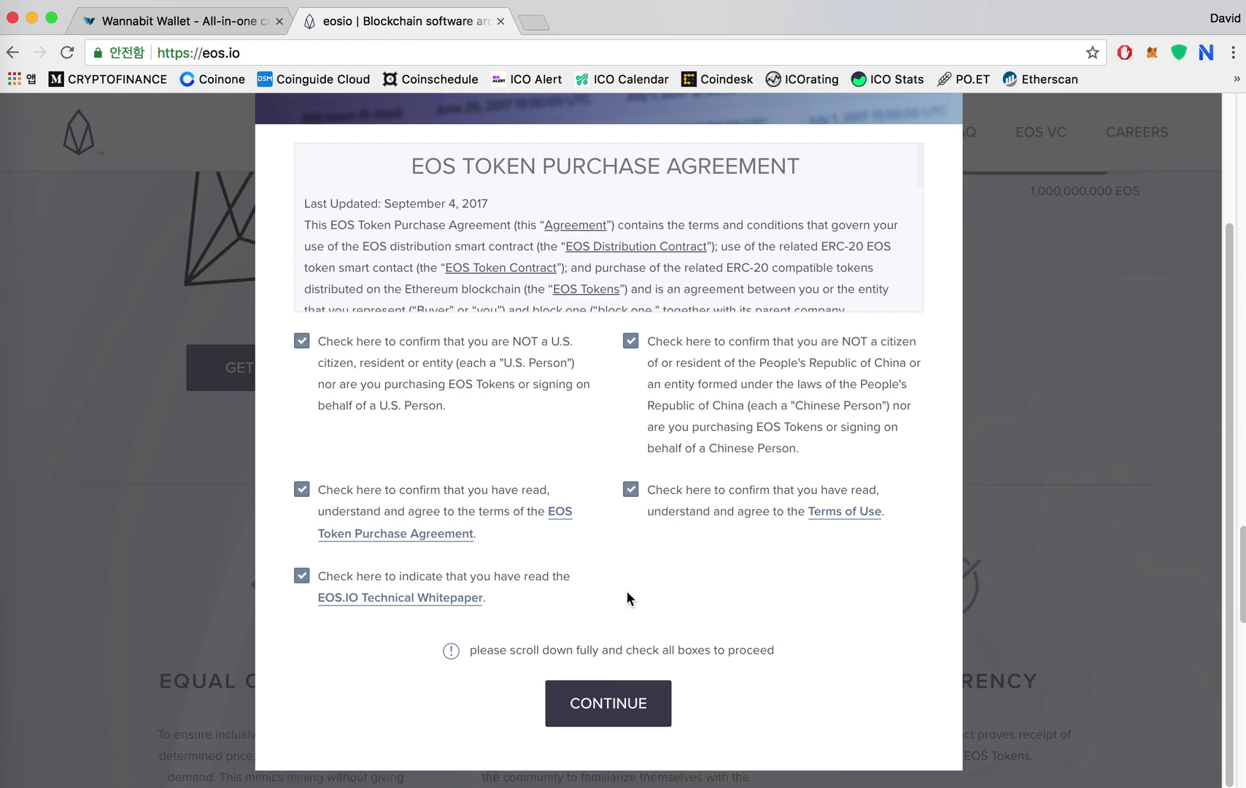
left_click(609, 703)
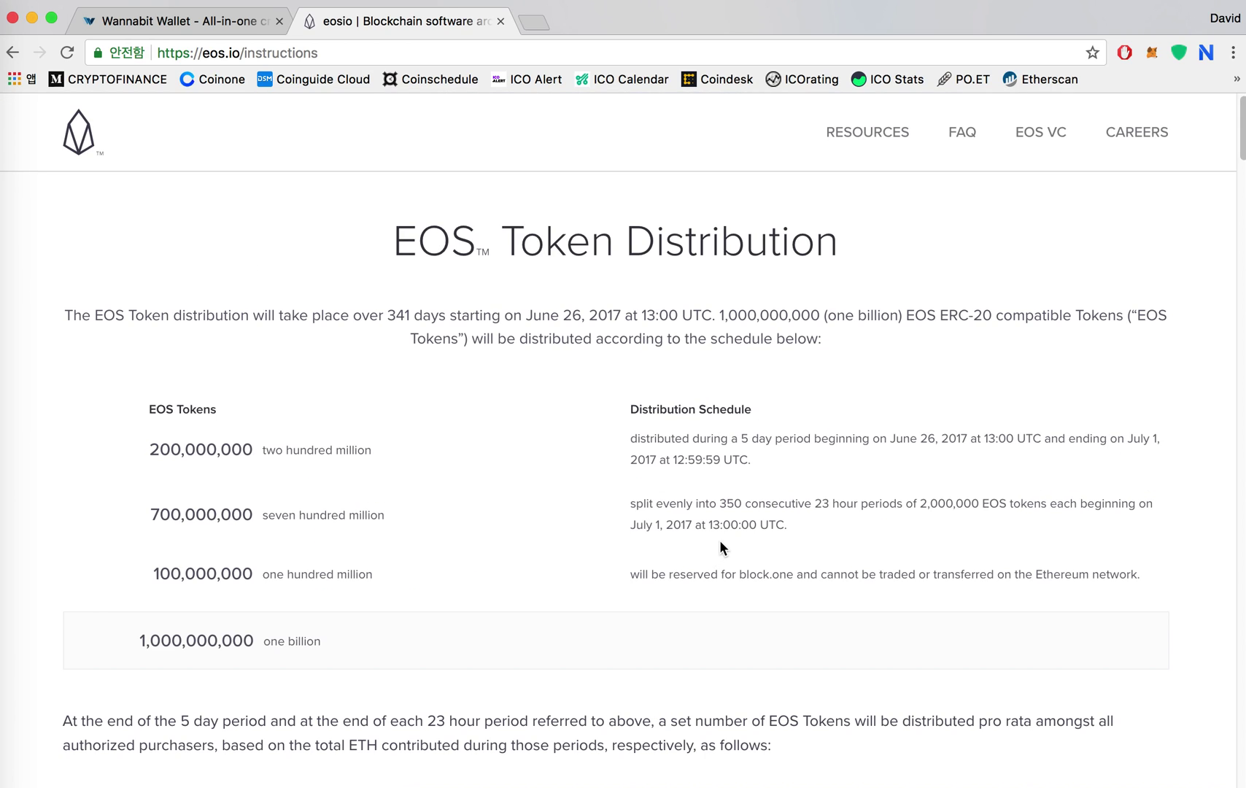
Show the Register instructions for MyEtherWallet on the eos.io instructions page.
scroll(719, 541, "down", 20)
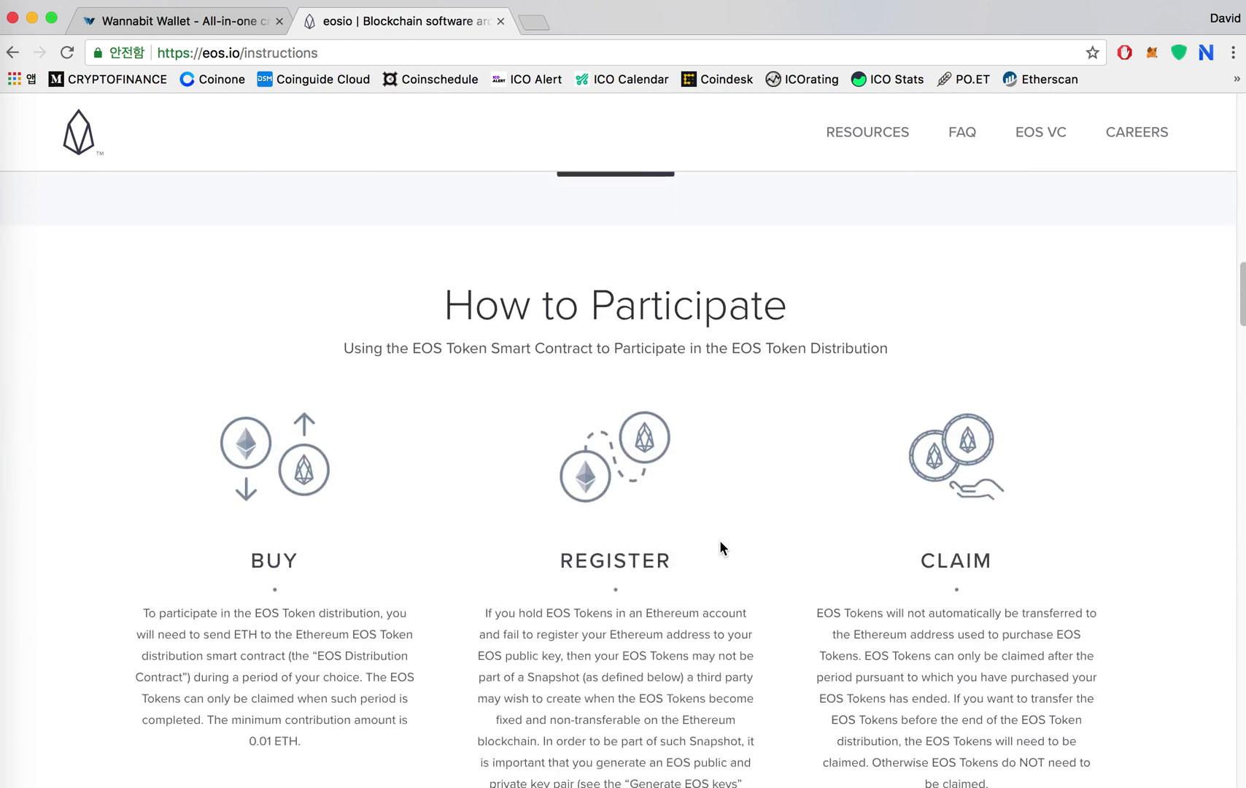
scroll(720, 540, "down", 12)
scroll(578, 414, "up", 2)
left_click(514, 328)
scroll(554, 383, "down", 5)
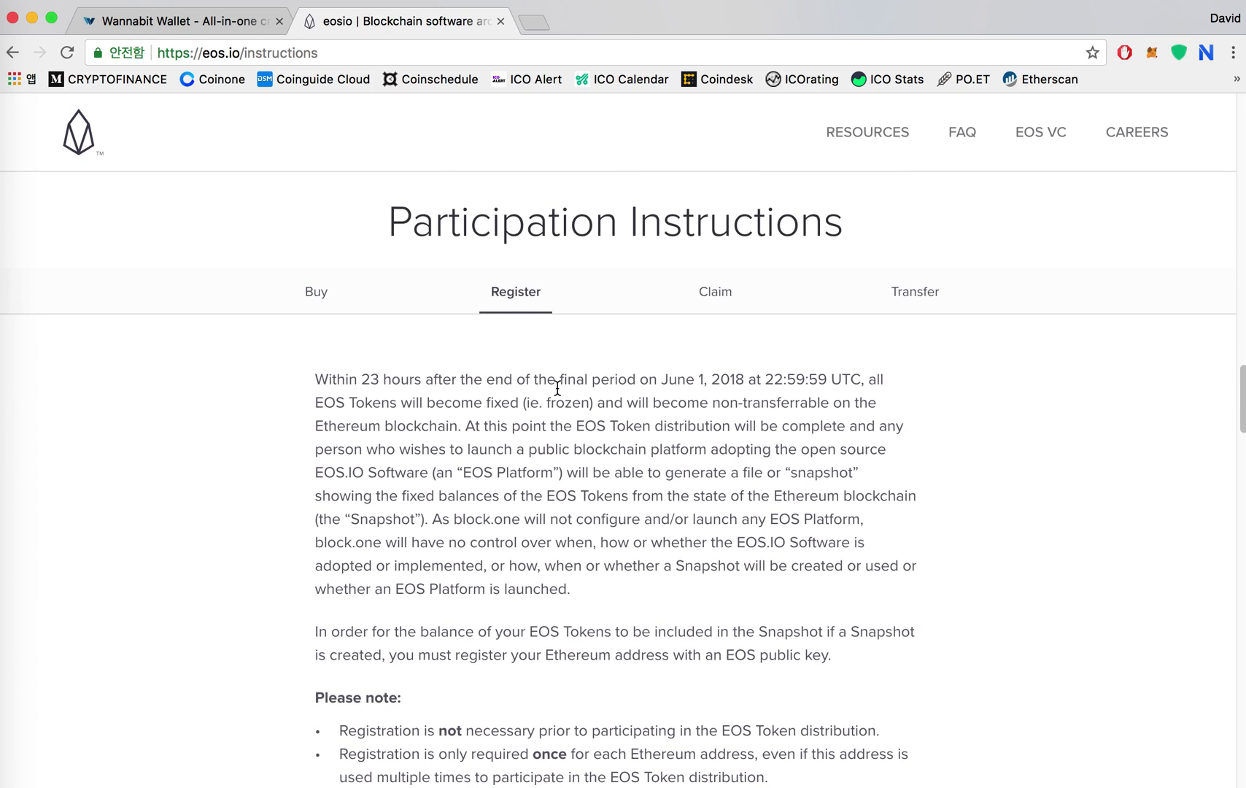
scroll(557, 387, "down", 10)
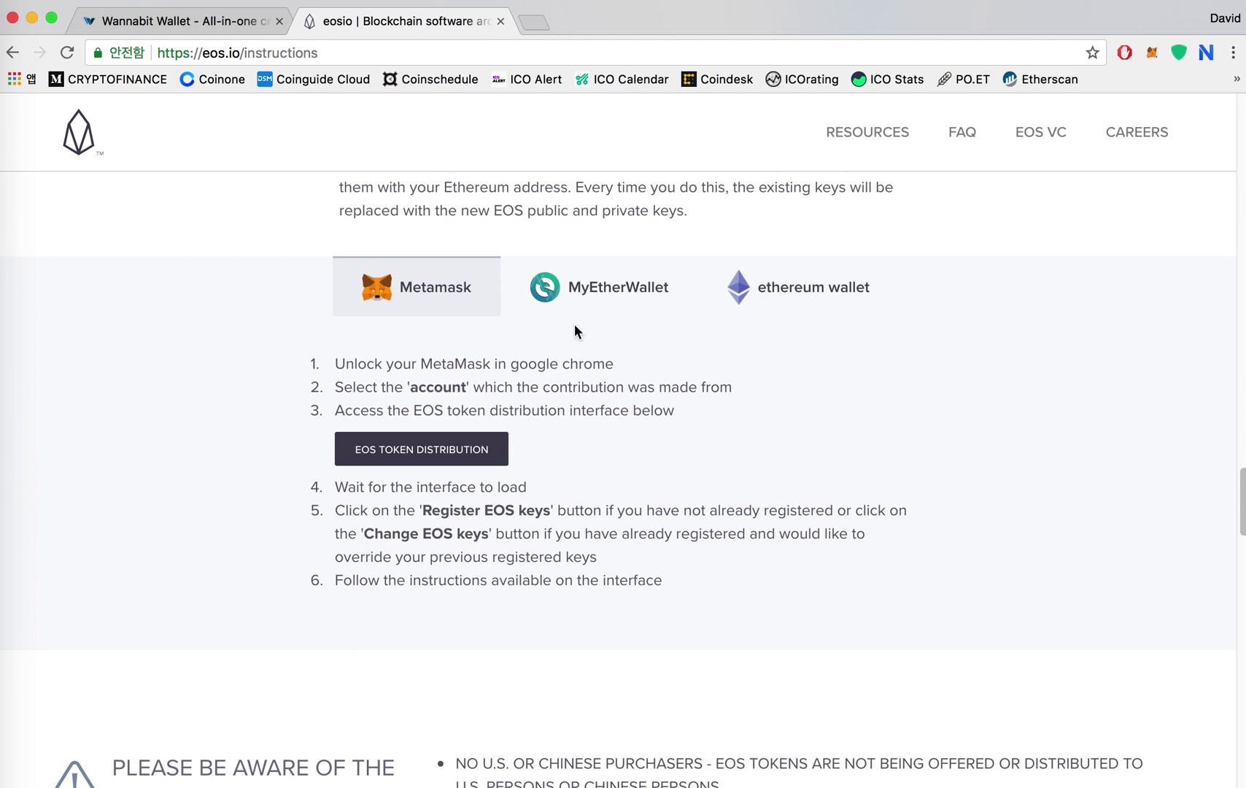
left_click(612, 289)
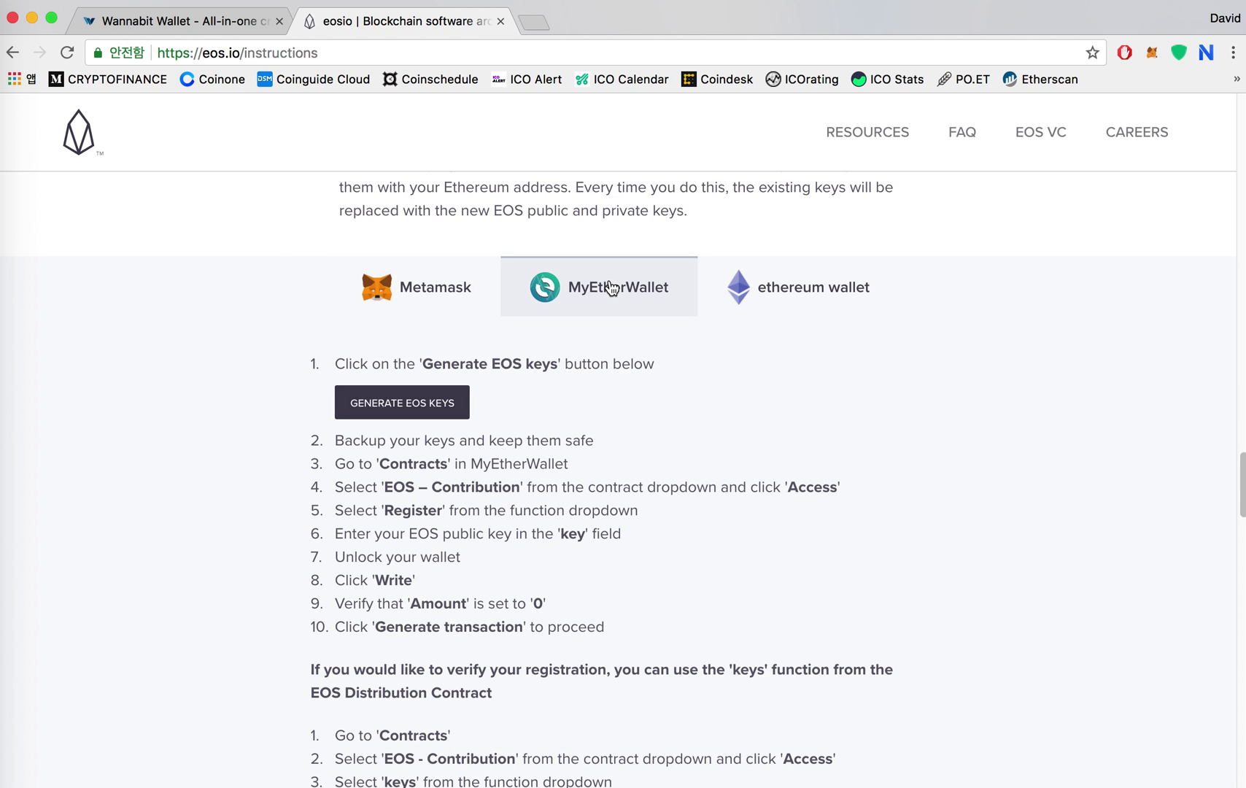
Generate a new EOS key pair, inspect both keys, and return to Wannabit Wallet.
left_click(435, 411)
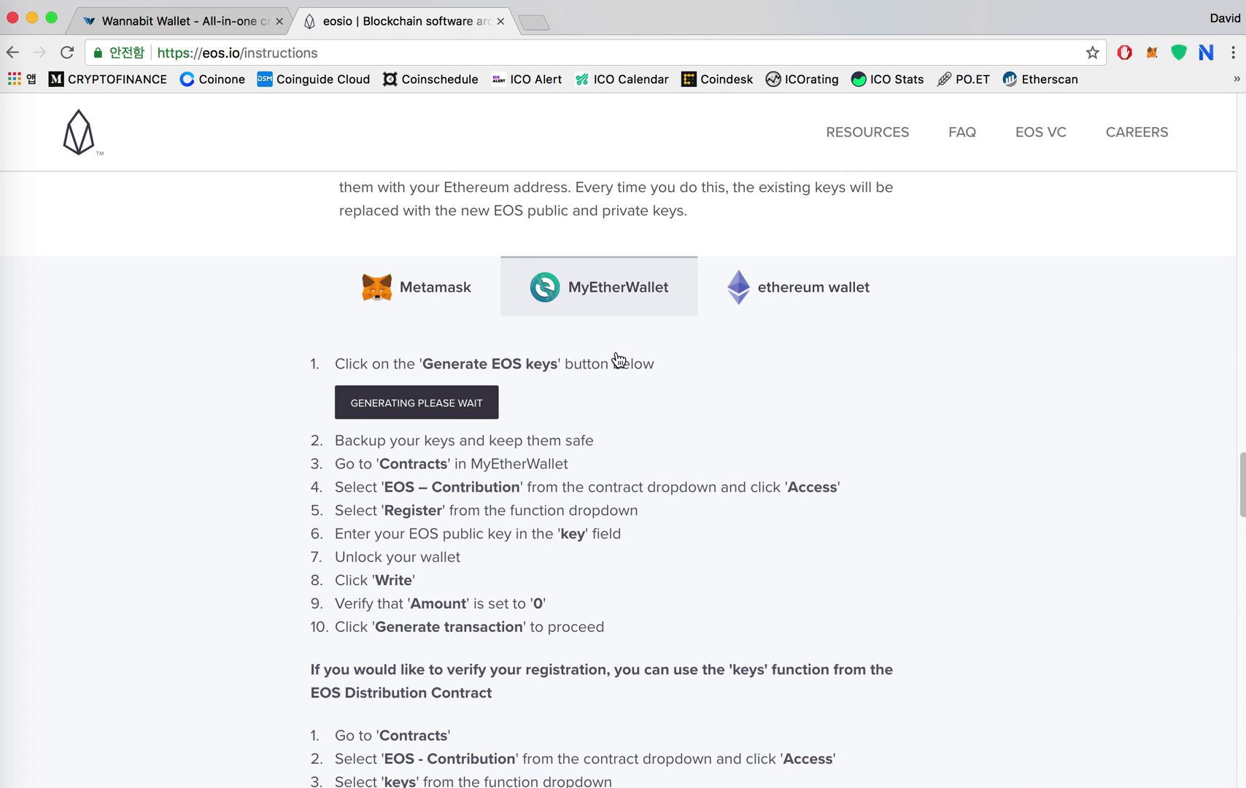
scroll(617, 473, "down", 3)
scroll(587, 345, "up", 4)
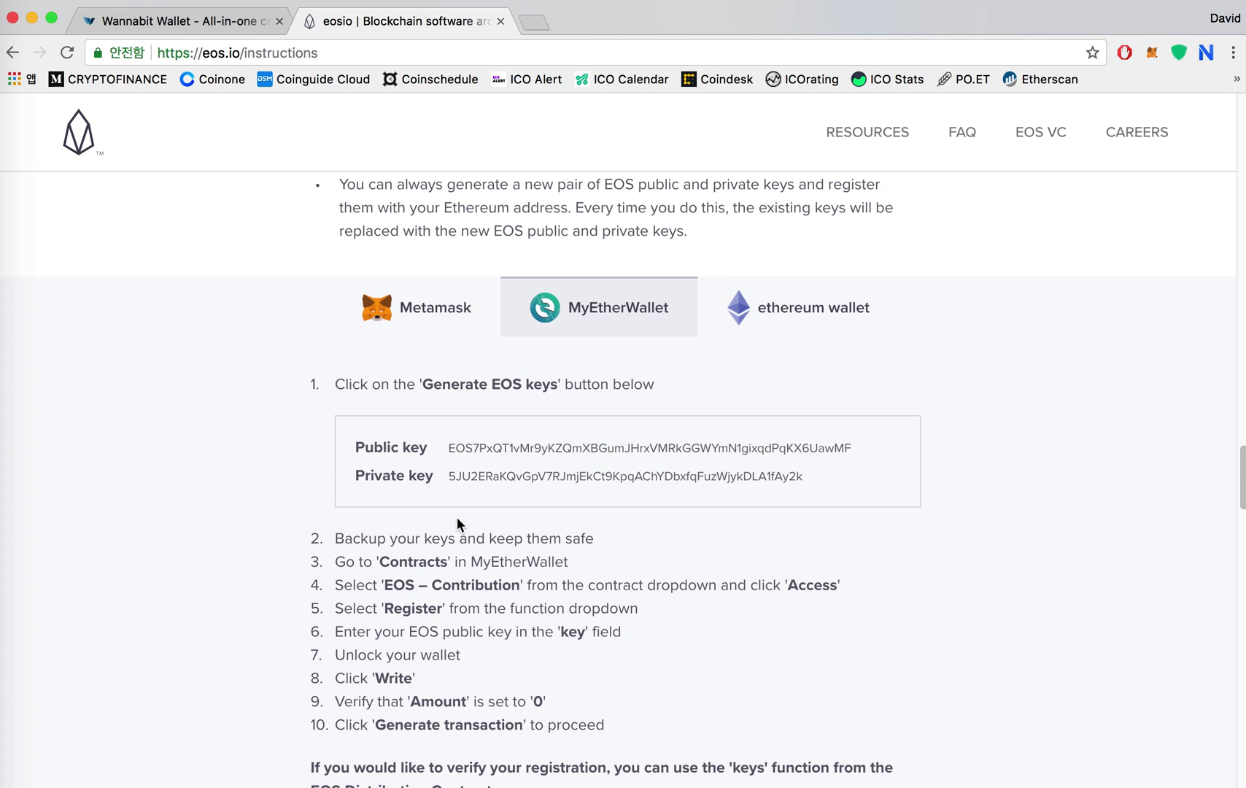
left_click_drag(451, 448, 857, 445)
left_click(842, 445)
left_click_drag(803, 476, 450, 477)
left_click(493, 477)
left_click(184, 22)
scroll(834, 330, "up", 2)
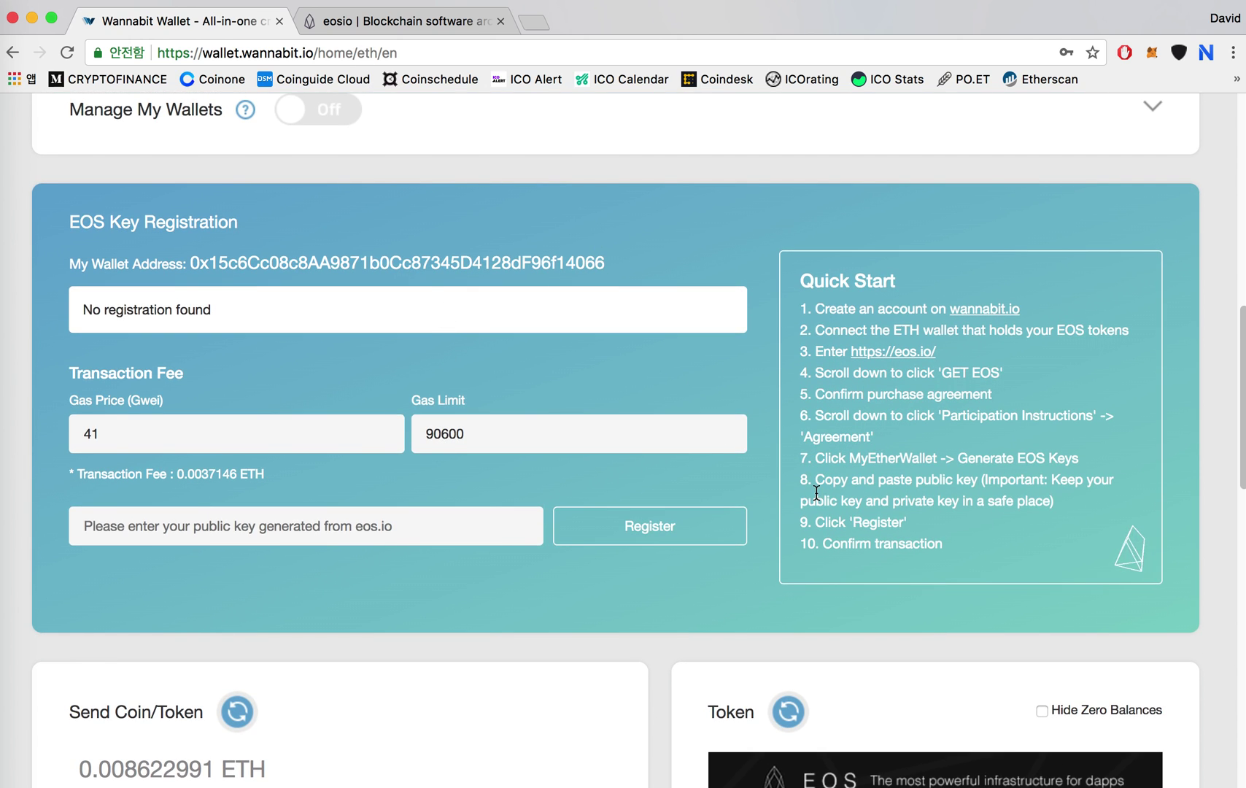
Copy the generated EOS public key and paste it into the registration field.
left_click_drag(803, 482, 1054, 497)
left_click(460, 23)
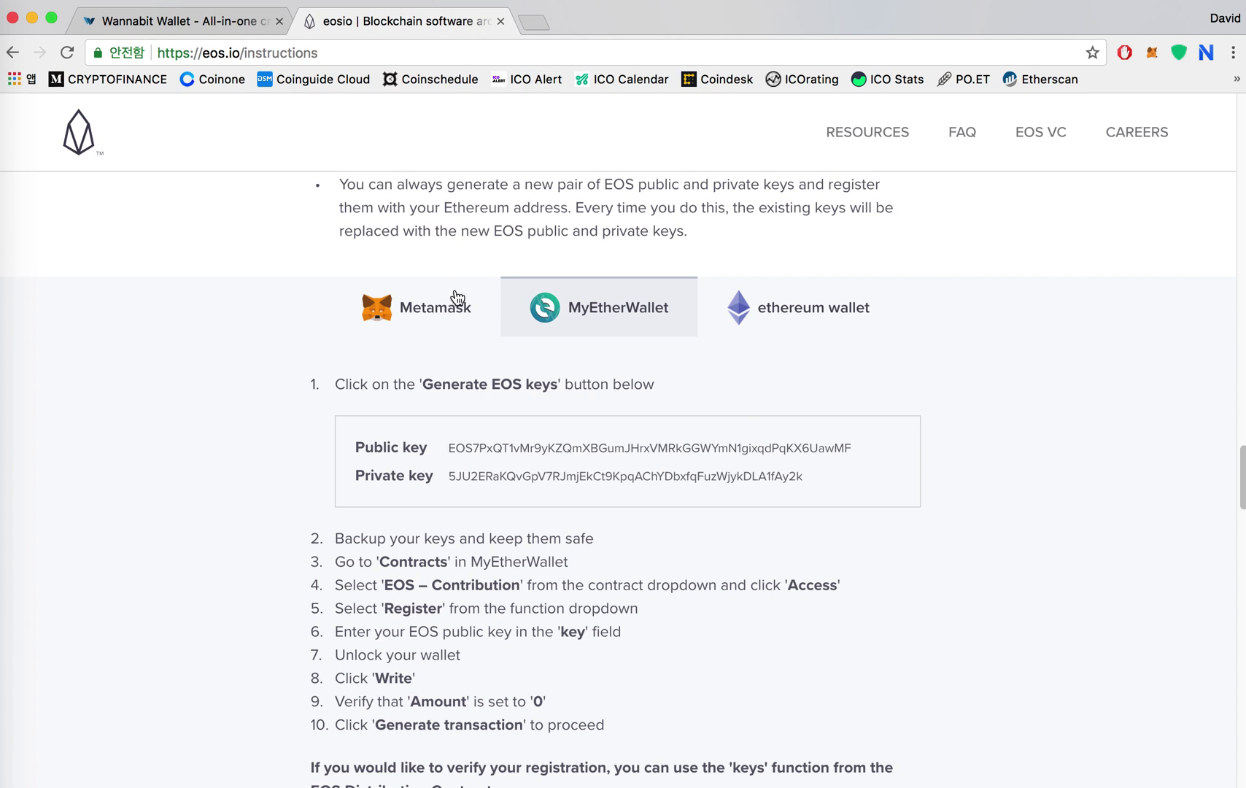
scroll(462, 394, "down", 2)
left_click_drag(453, 393, 873, 398)
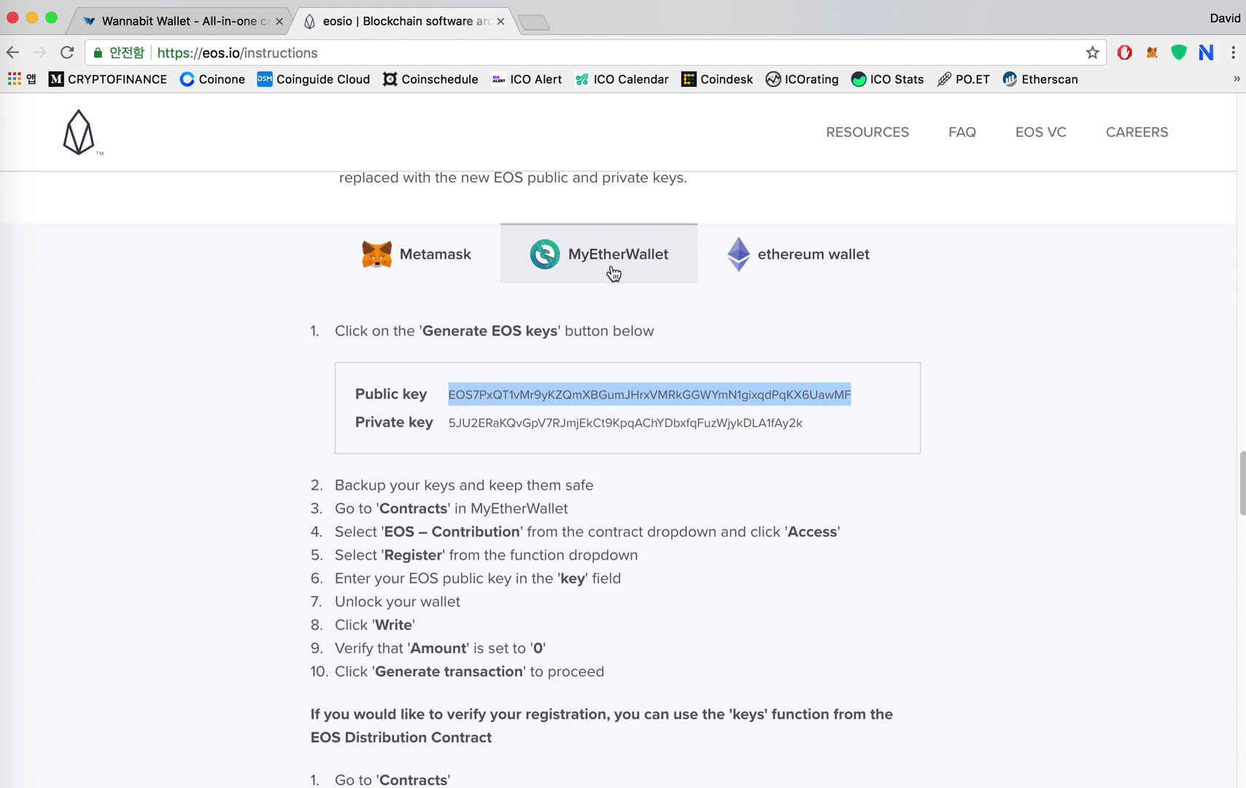
left_click(210, 24)
left_click(329, 531)
key("super+v")
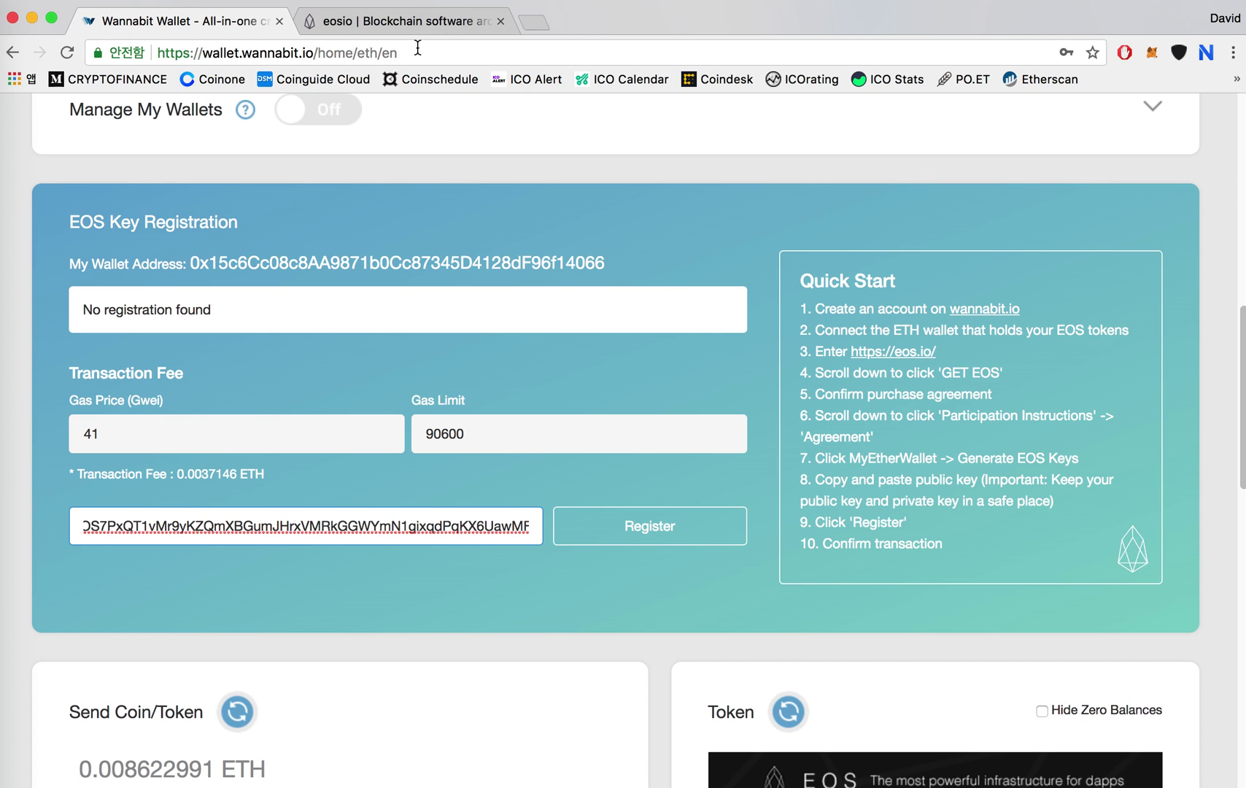
Check the pasted key in the field against the generated EOS keys.
left_click(425, 22)
left_click(461, 417)
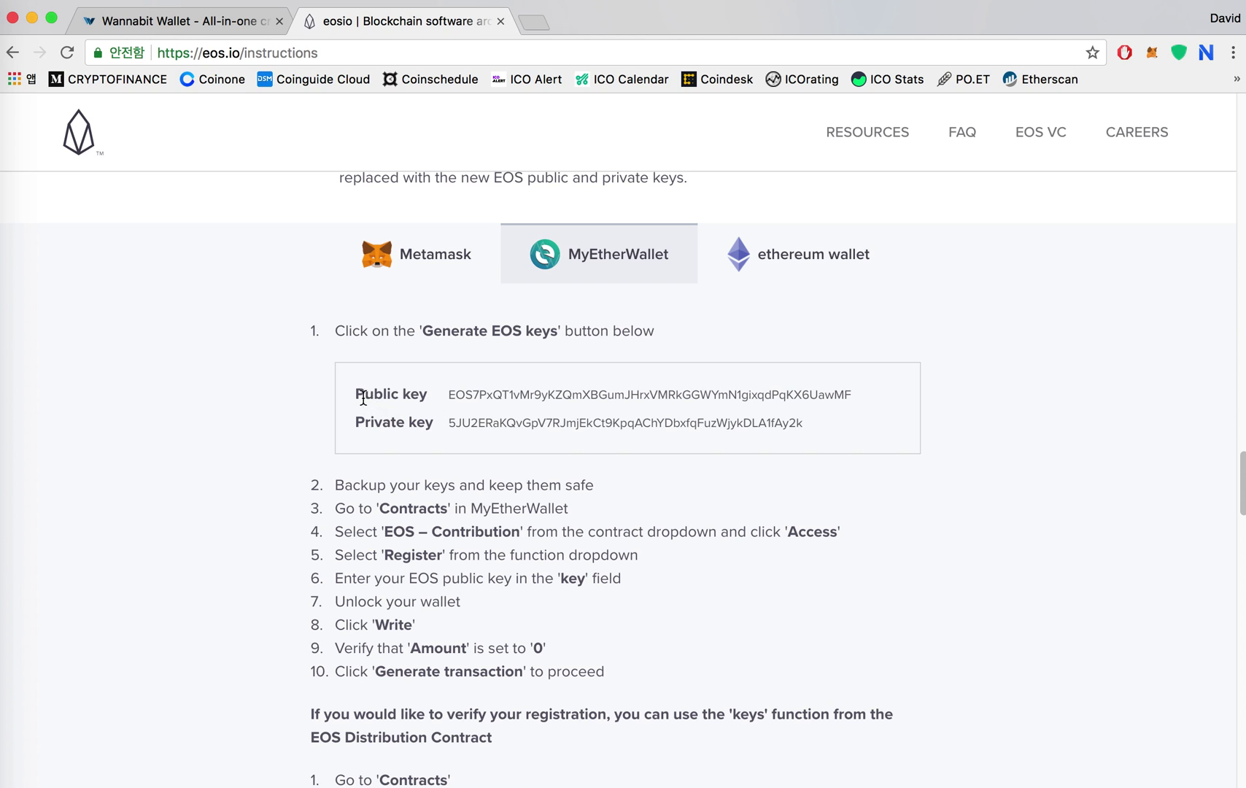
left_click_drag(354, 394, 823, 427)
left_click(20, 169)
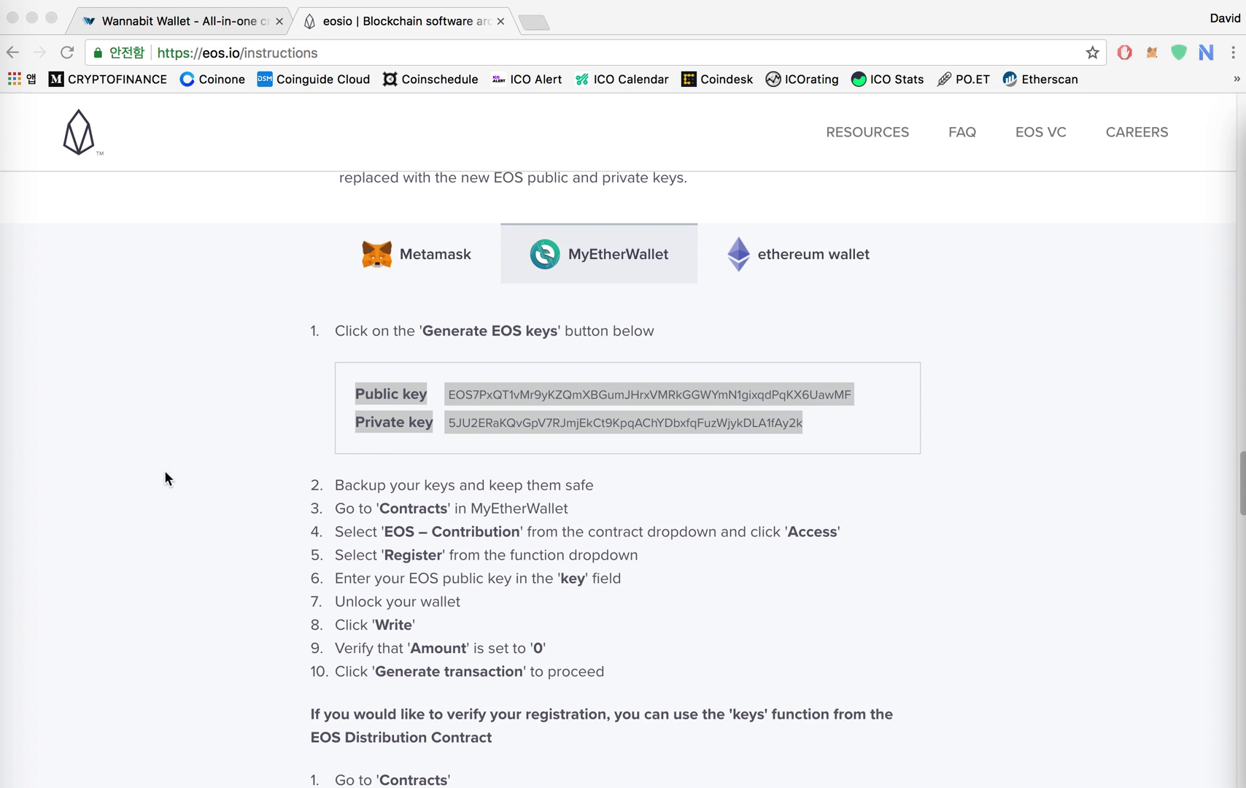
left_click(210, 24)
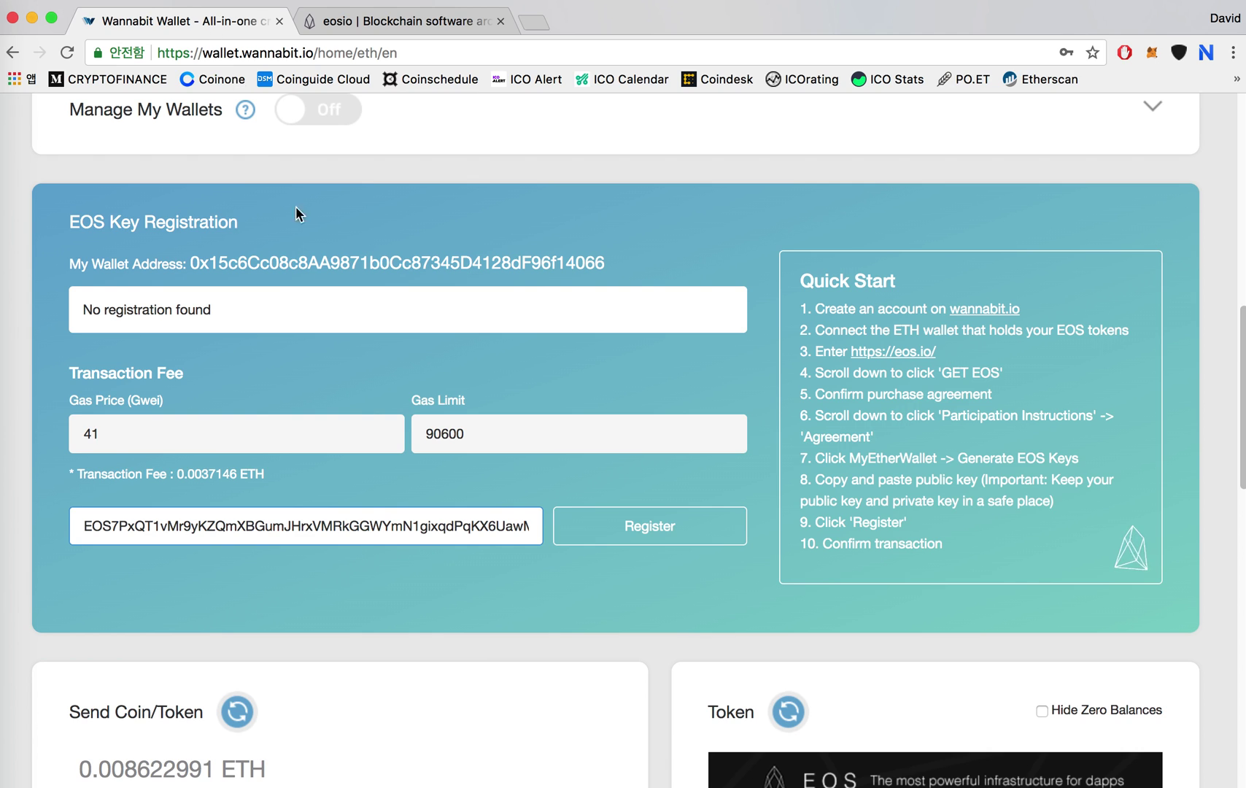
double_click(363, 535)
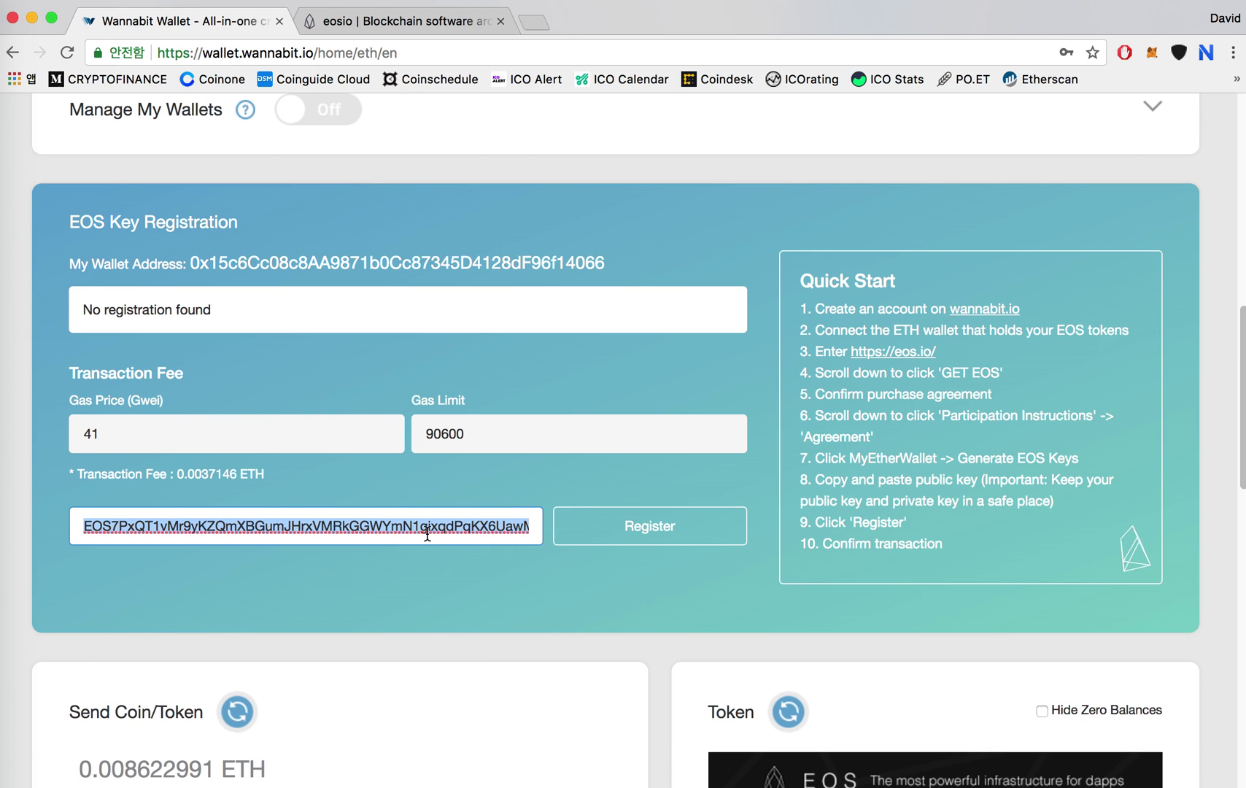
left_click(403, 528)
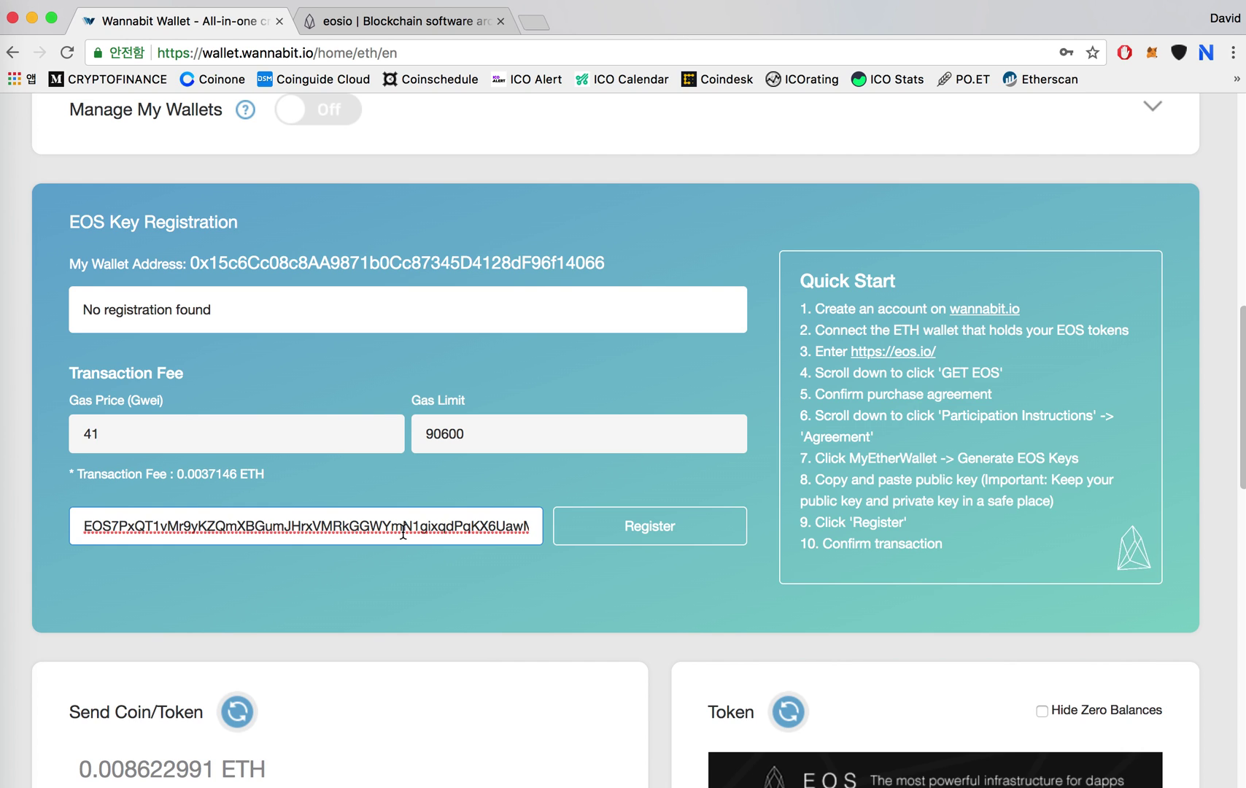
double_click(402, 528)
Register the EOS public key and send the registration transaction.
left_click(441, 528)
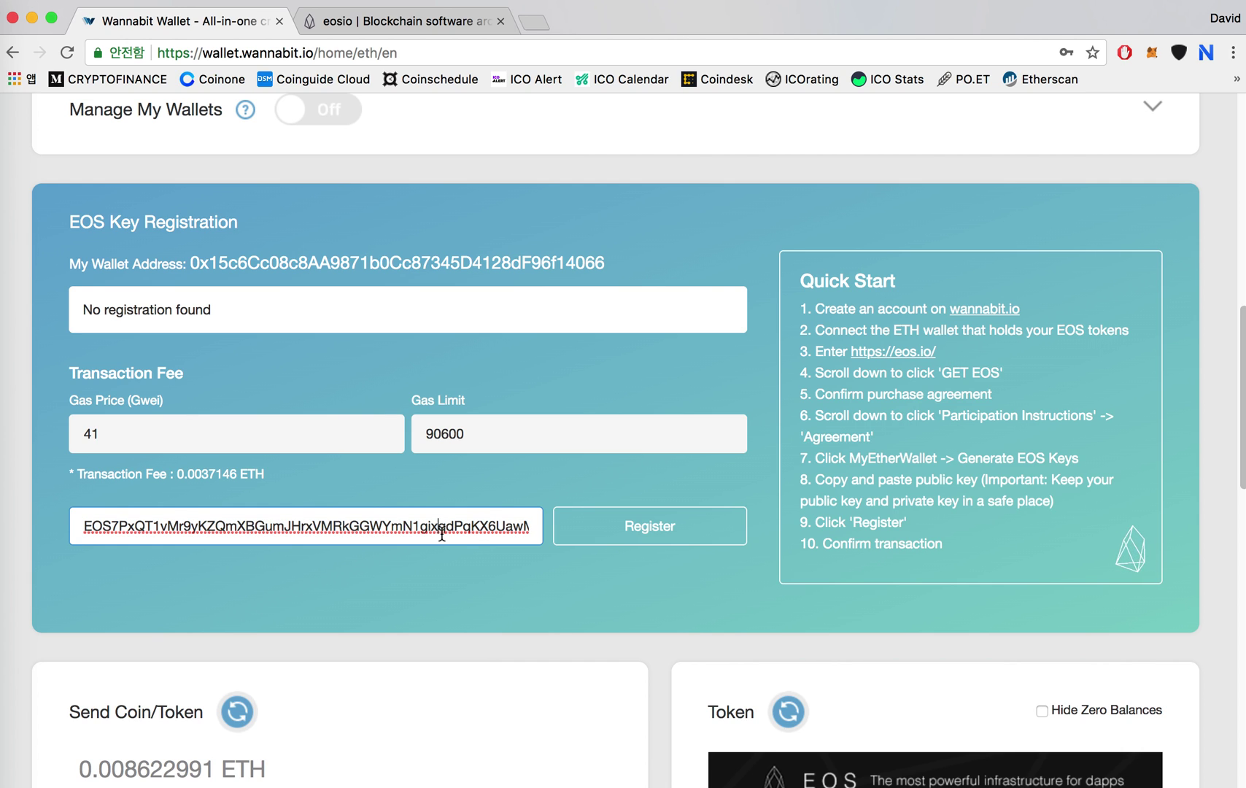
left_click(639, 533)
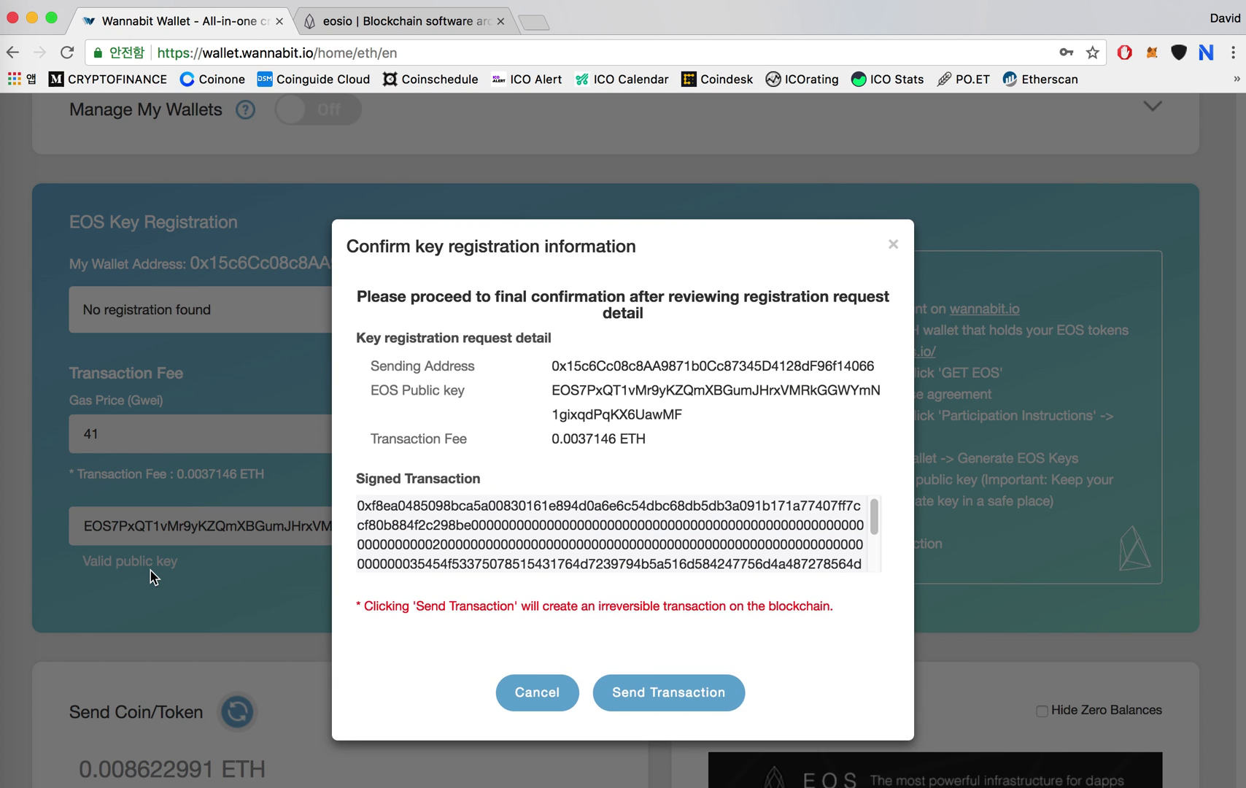
scroll(701, 503, "down", 3)
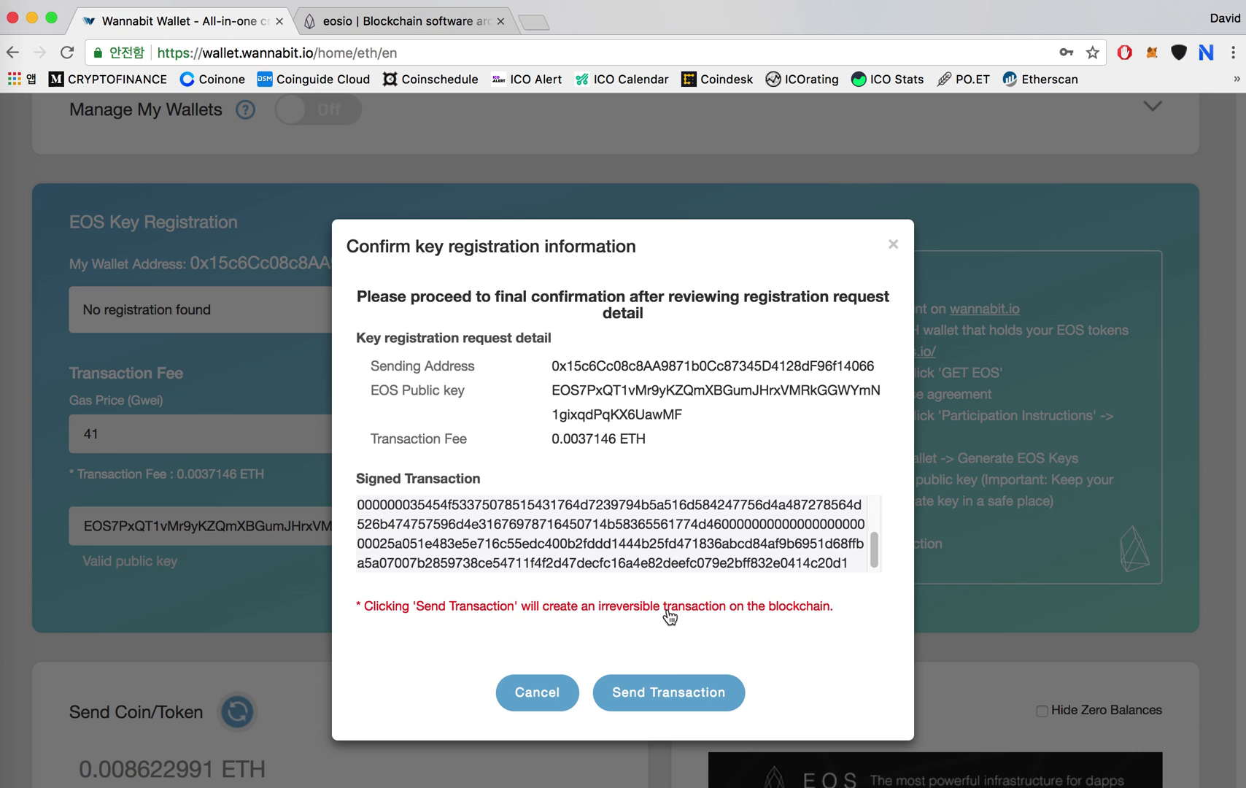
left_click(667, 691)
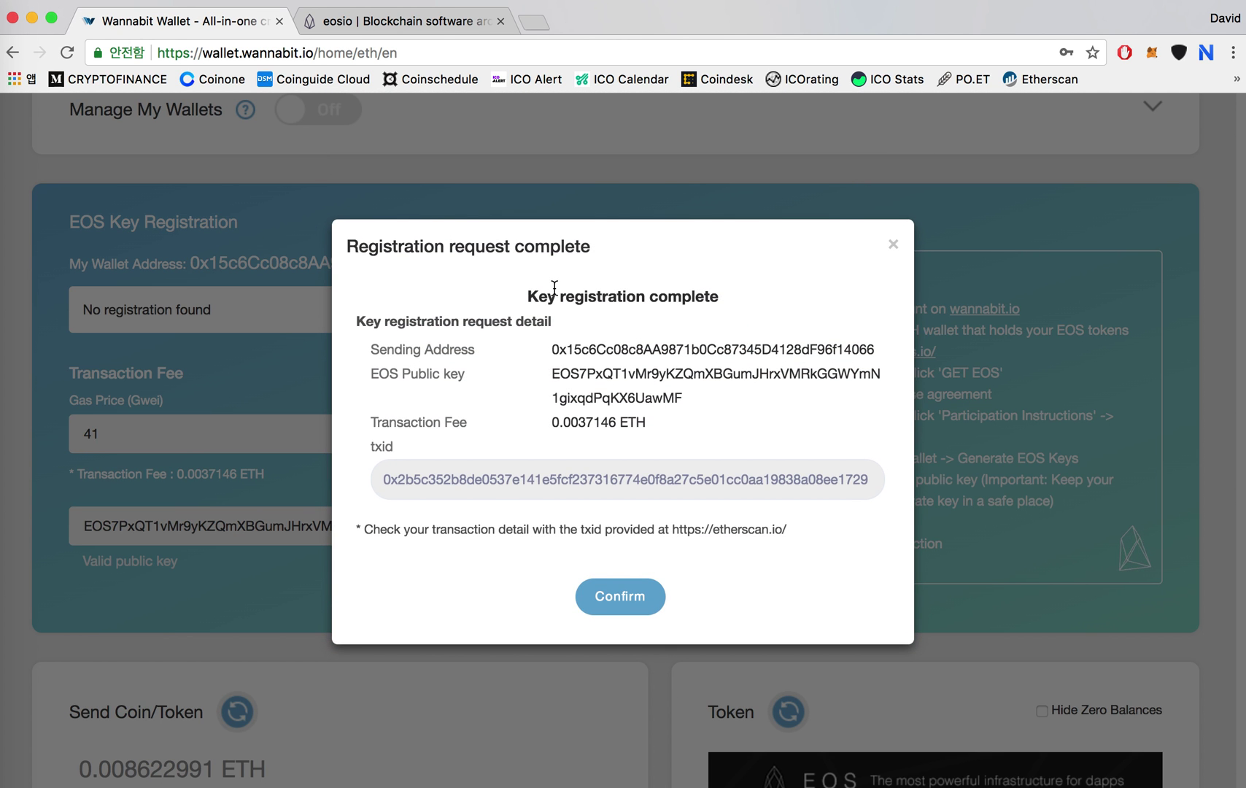
Copy the txid from the Key registration complete summary.
left_click_drag(533, 293, 760, 295)
left_click(678, 374)
left_click_drag(387, 480, 541, 488)
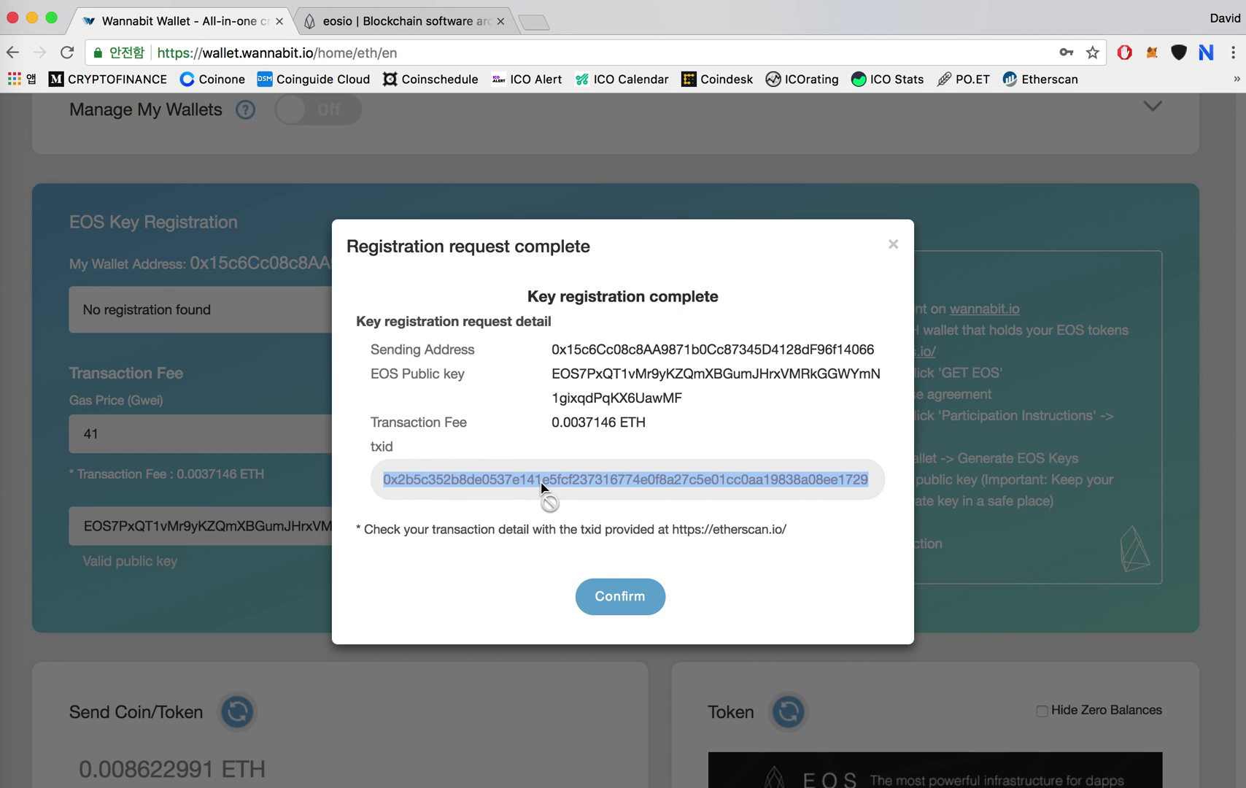
Look up the txid on Etherscan, confirming success in block 5594181.
left_click(748, 530)
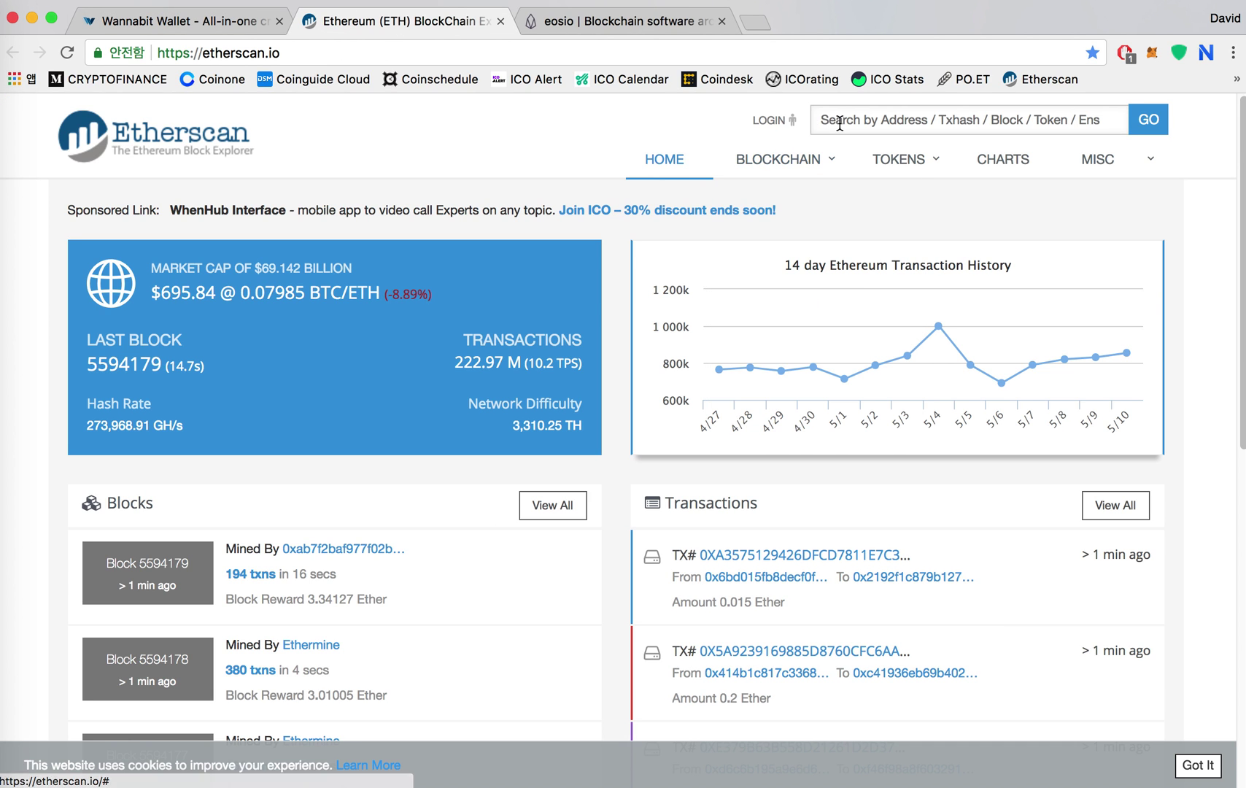
left_click(840, 123)
key("super+v")
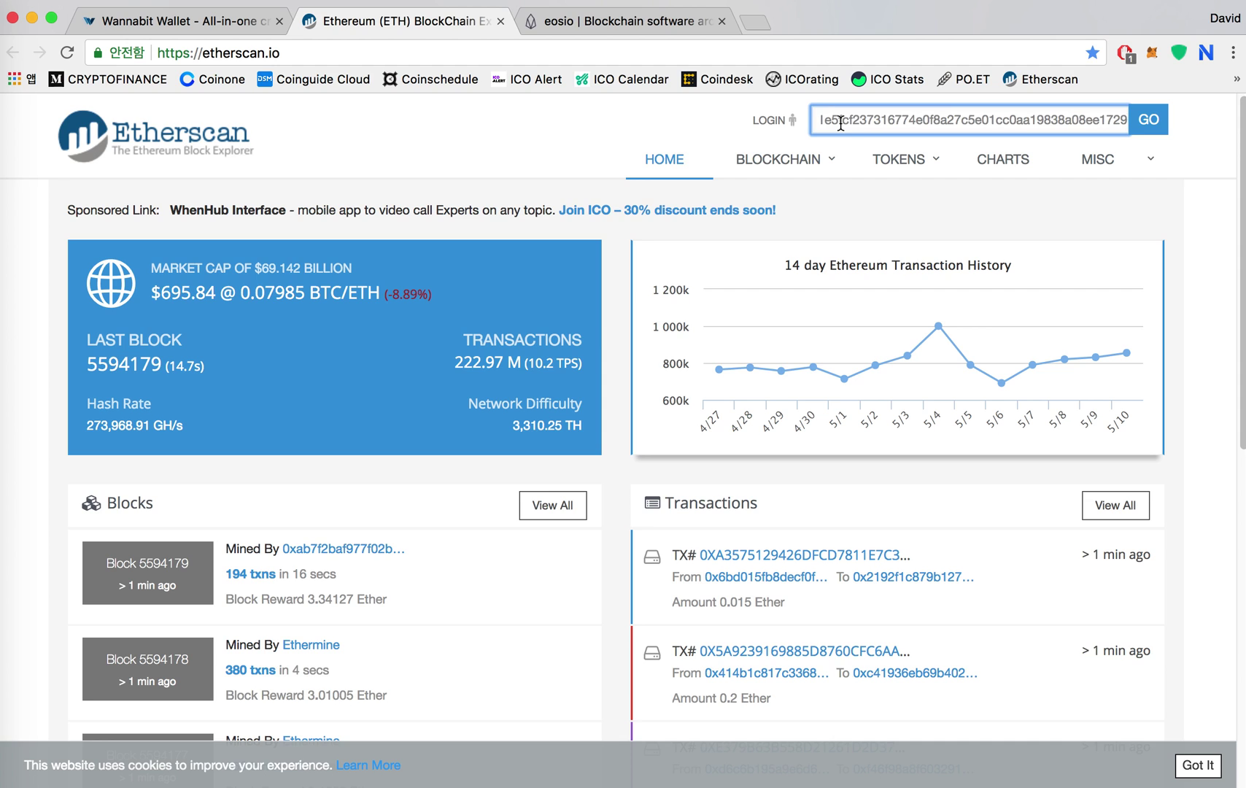
key("Return")
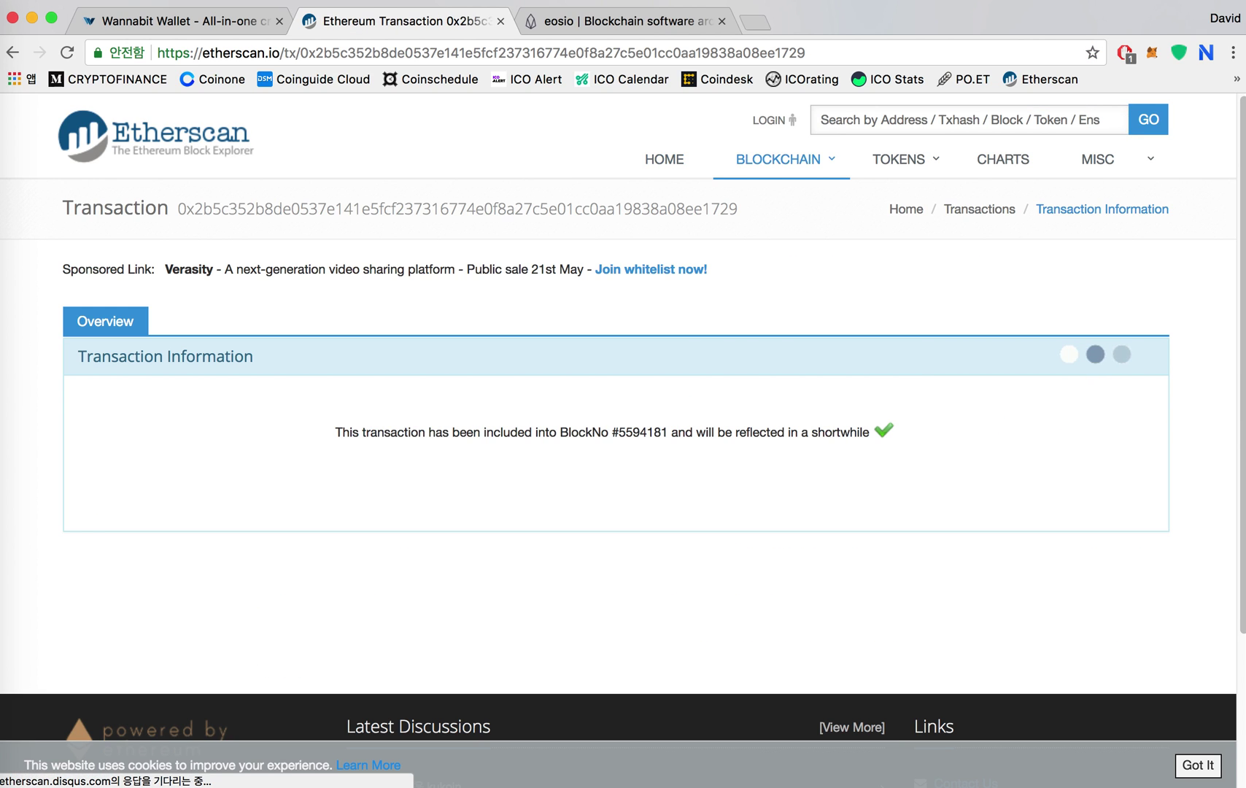
scroll(696, 460, "down", 3)
scroll(696, 460, "up", 3)
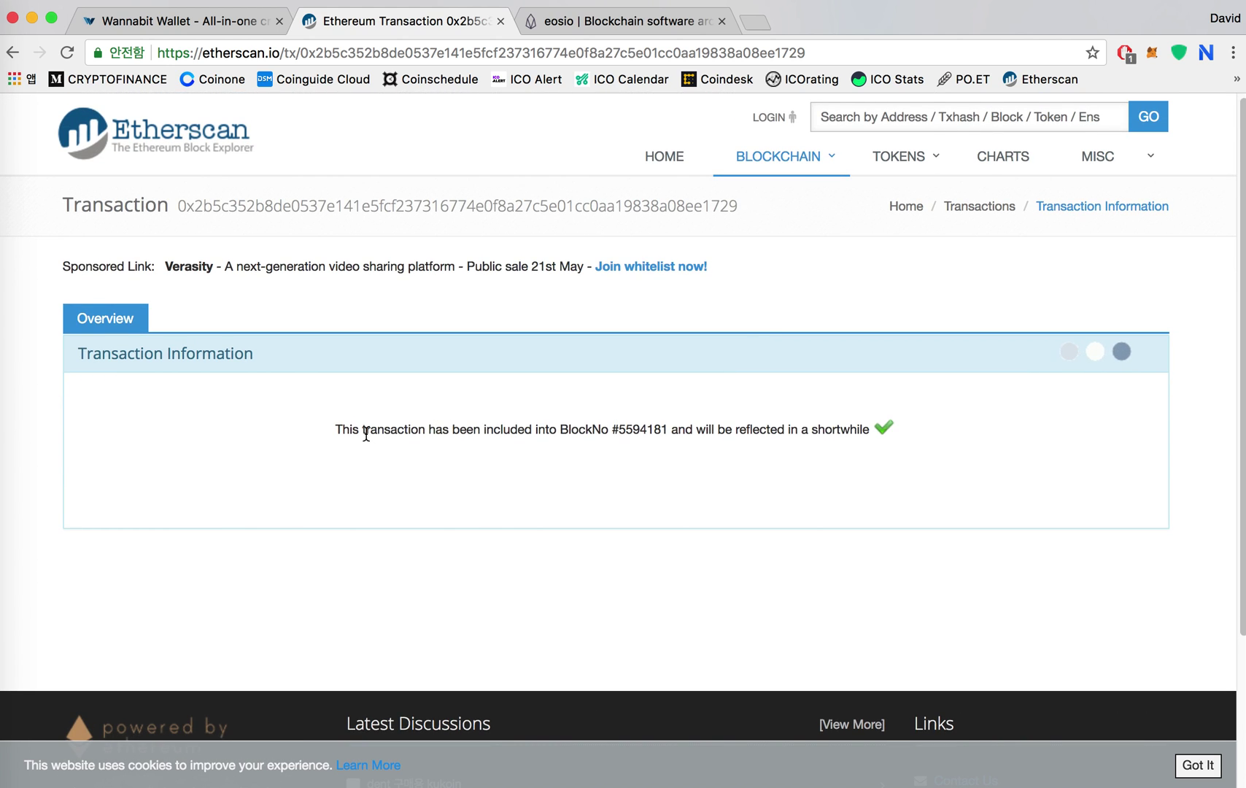
left_click_drag(336, 429, 887, 423)
left_click(949, 418)
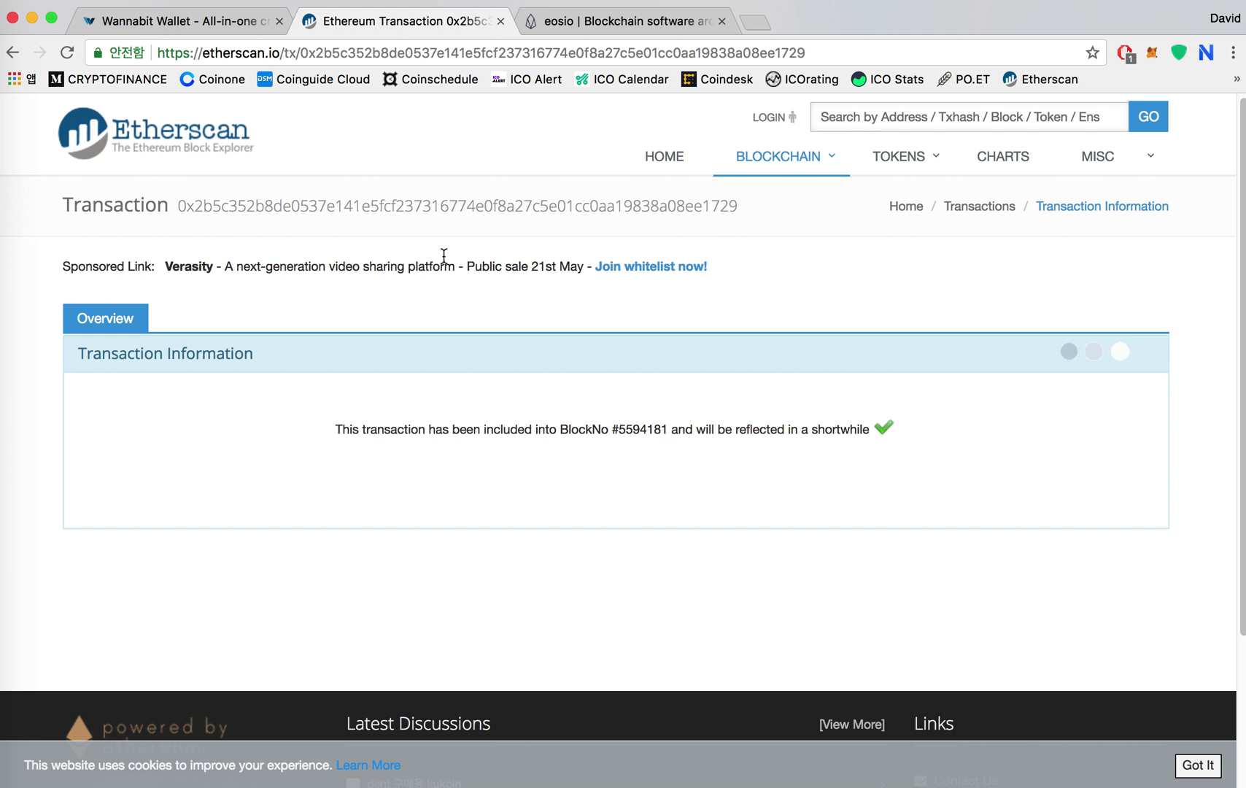
Close the wallet's registration summary and review the Etherscan transaction details.
left_click(186, 18)
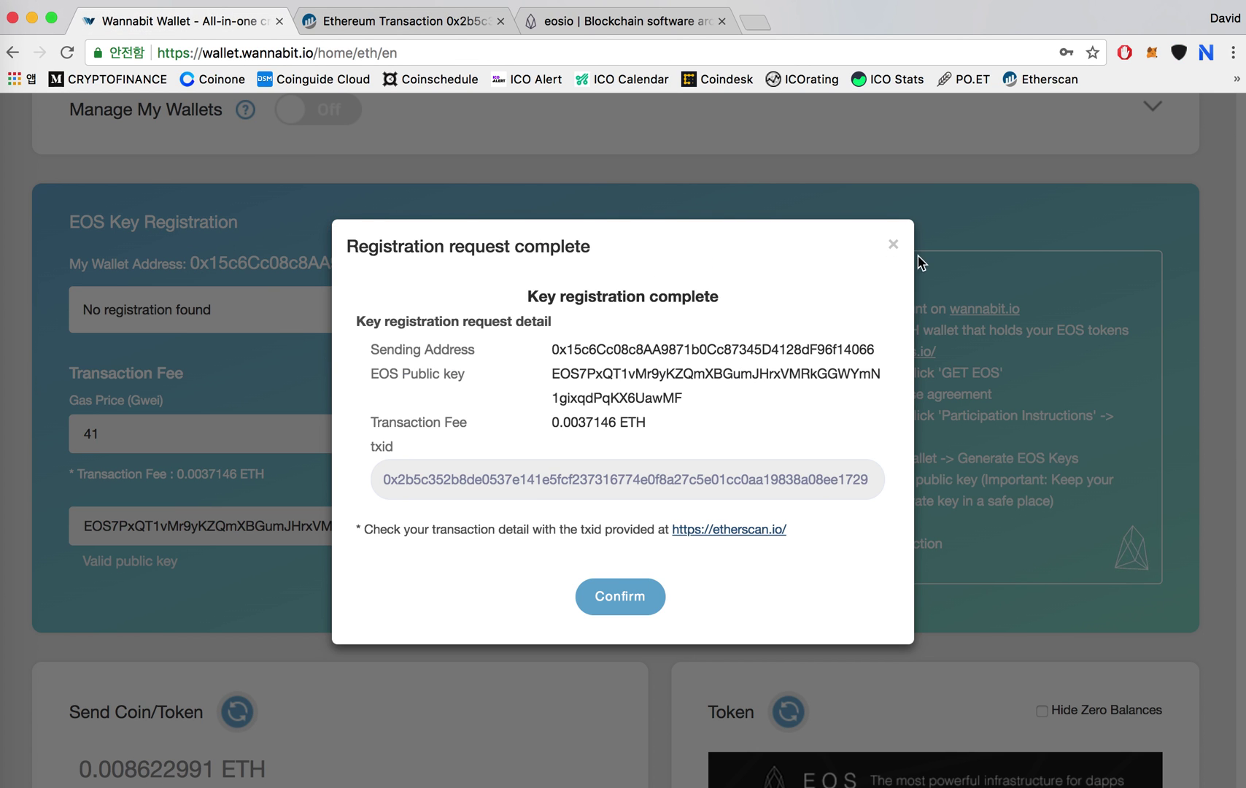
left_click(891, 245)
scroll(449, 379, "up", 2)
left_click(451, 29)
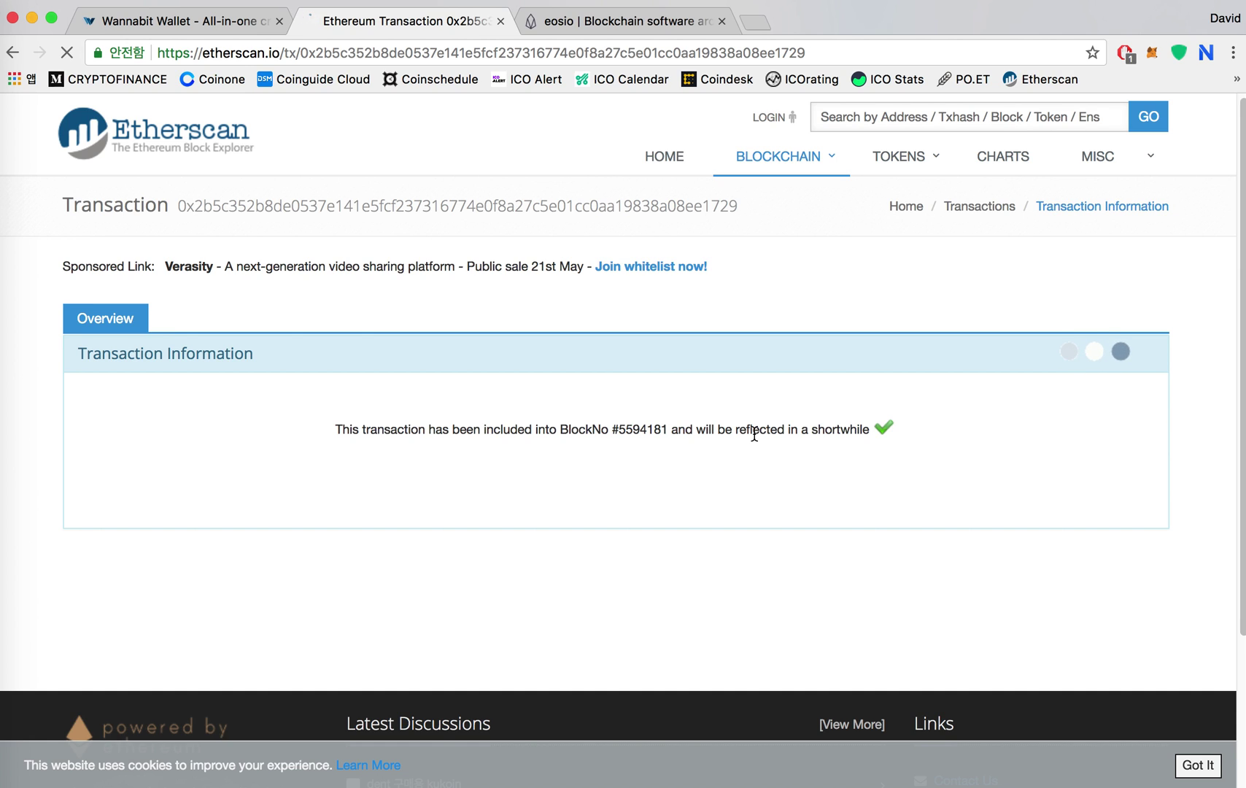
scroll(754, 433, "down", 5)
Reload Wannabit Wallet and re-access the Ledger address ending in f14066.
left_click(186, 21)
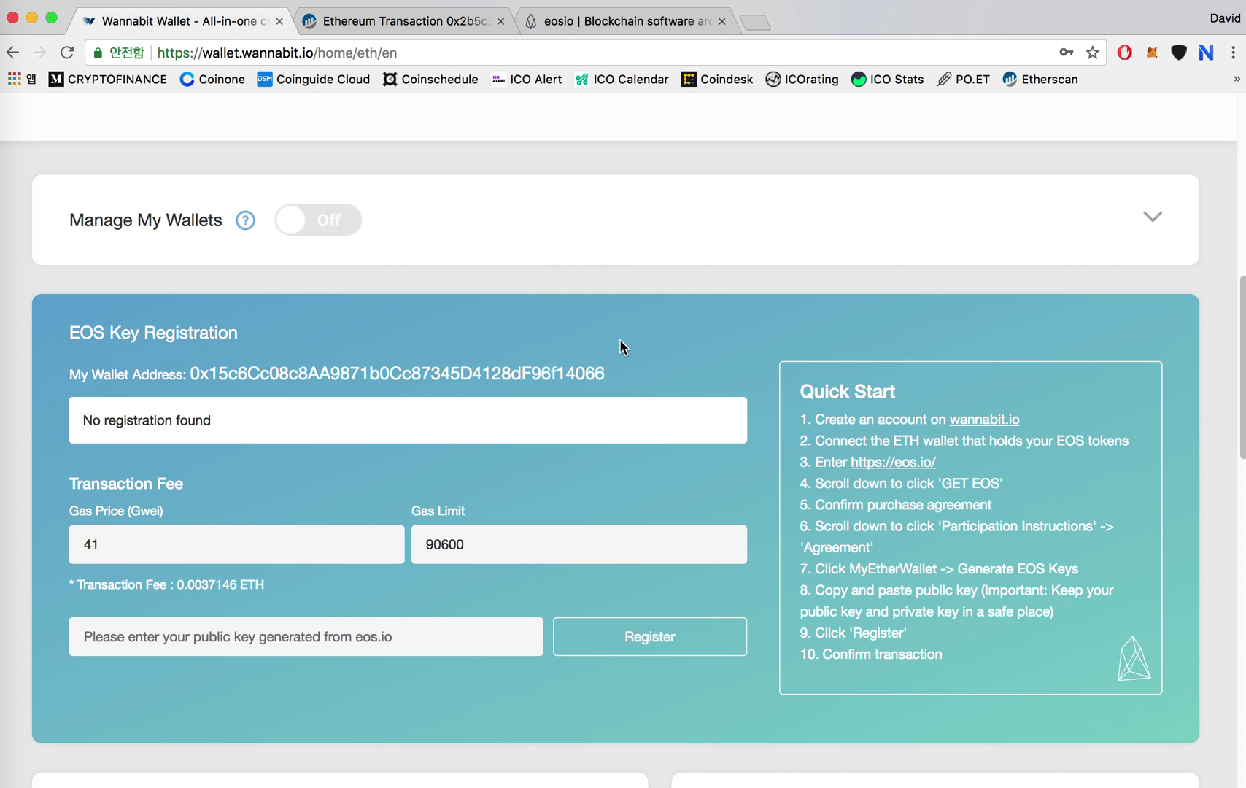
scroll(619, 346, "up", 2)
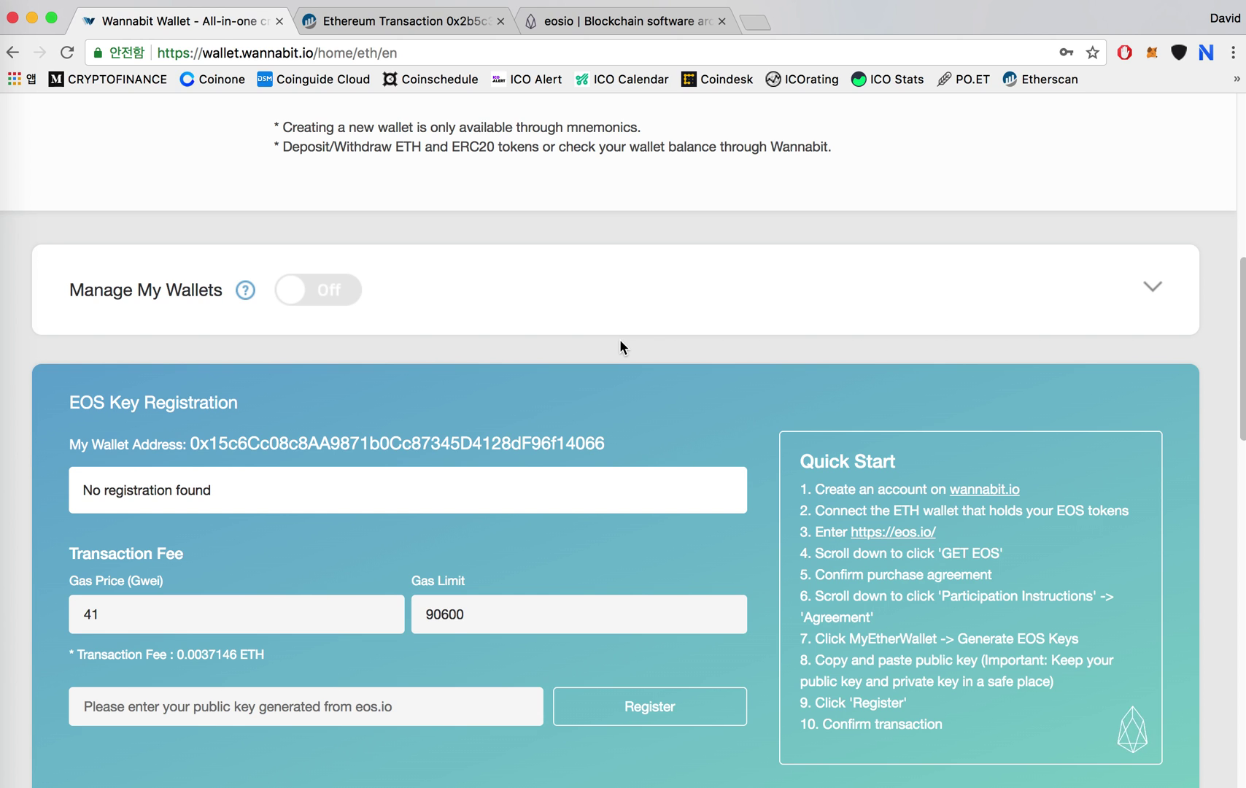
key("super+r")
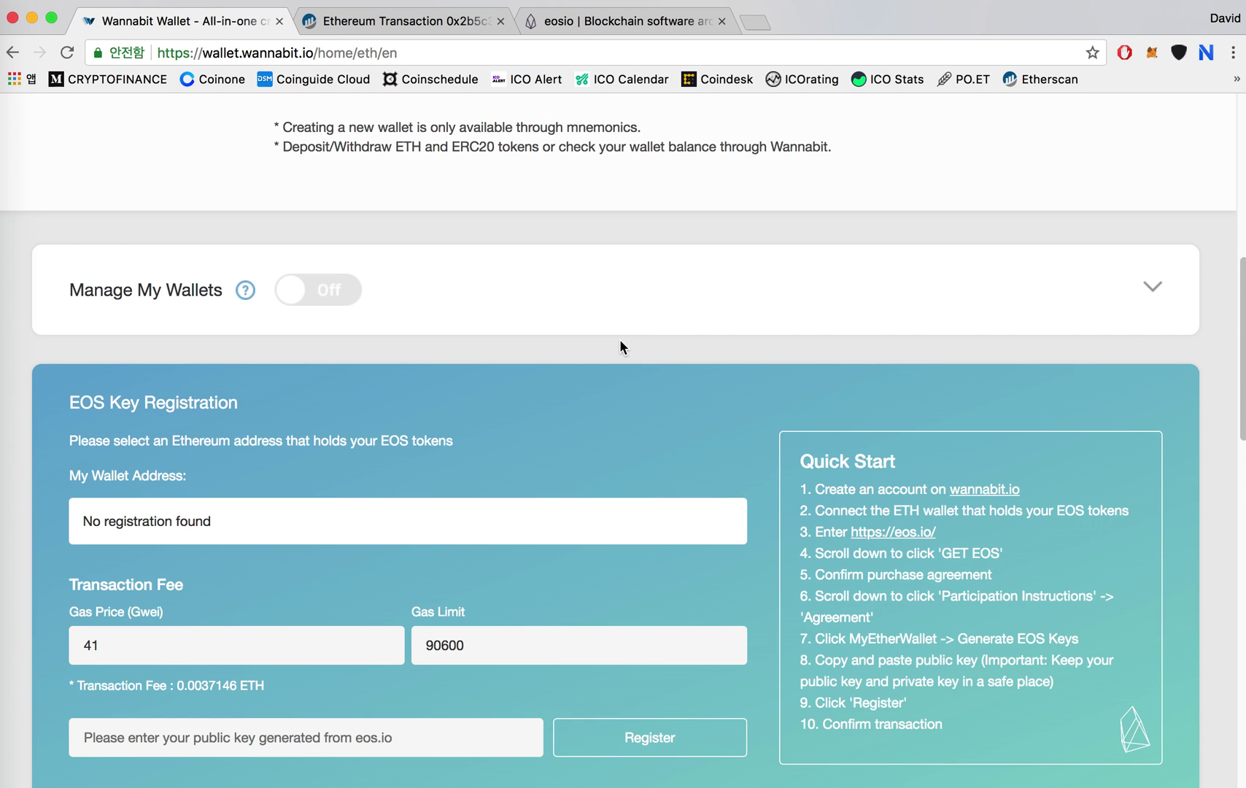
scroll(619, 338, "up", 15)
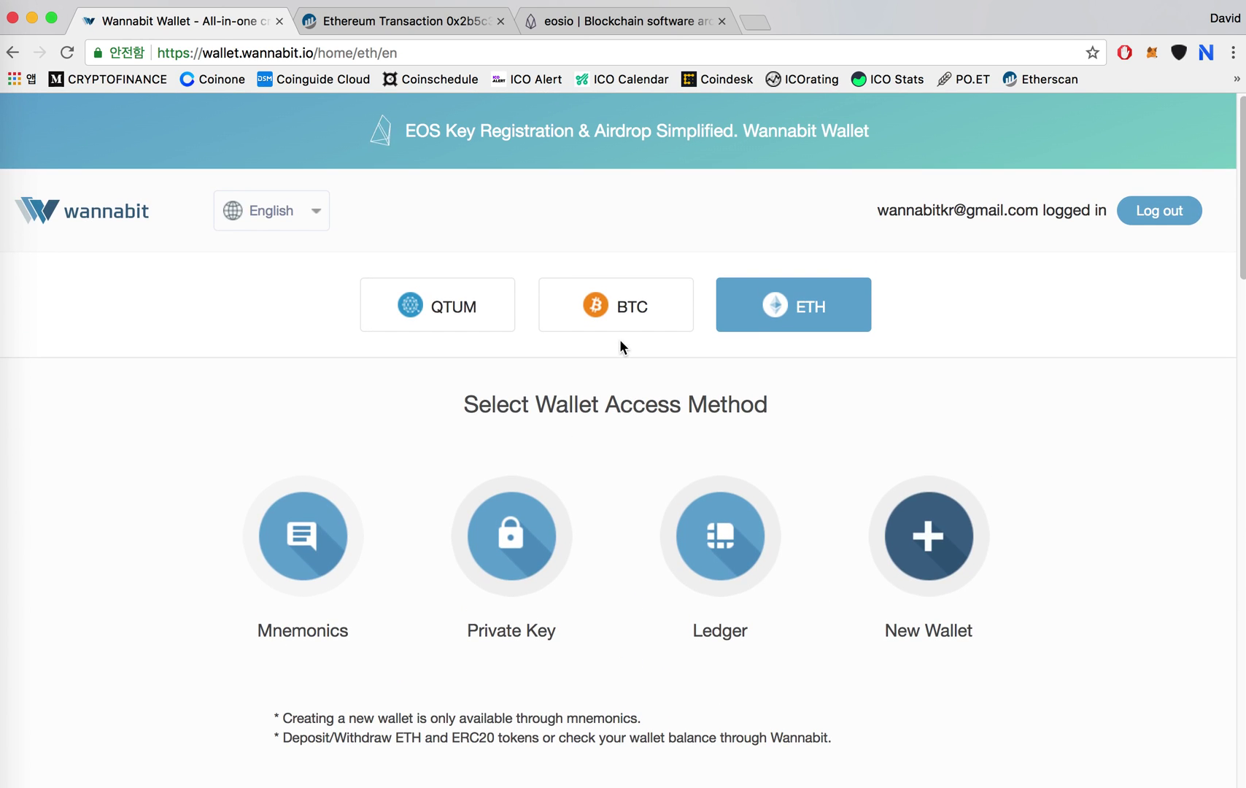
scroll(731, 548, "down", 1)
left_click(737, 500)
left_click(634, 525)
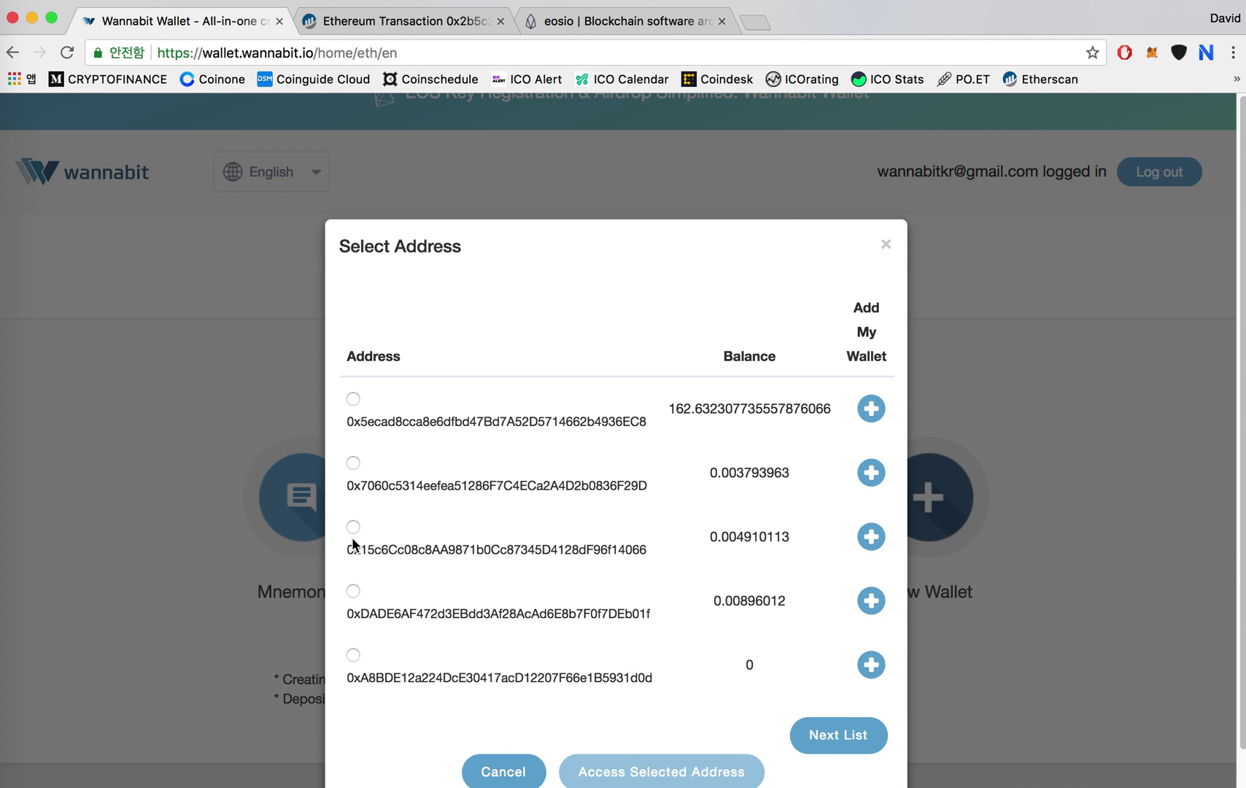
left_click(353, 526)
left_click(643, 729)
scroll(685, 357, "up", 1)
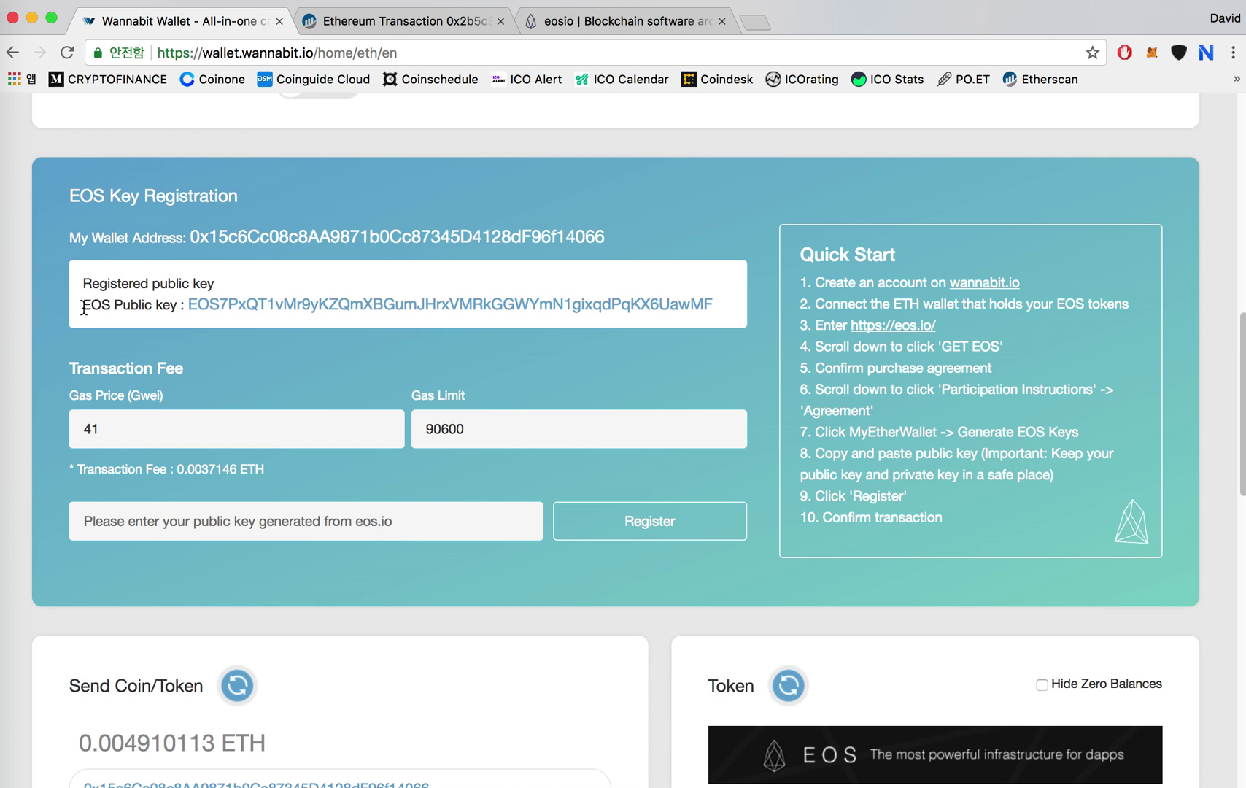
left_click_drag(82, 306, 206, 306)
left_click(164, 299)
scroll(626, 384, "down", 1)
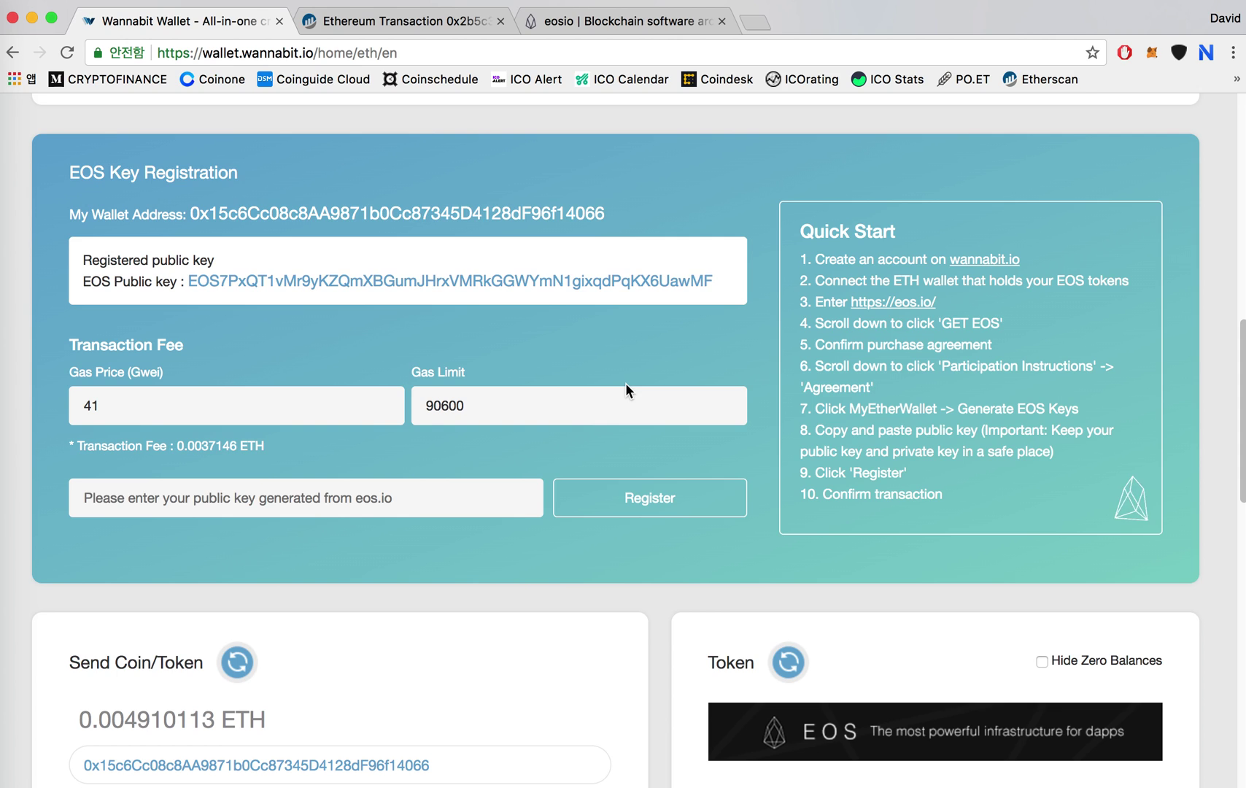